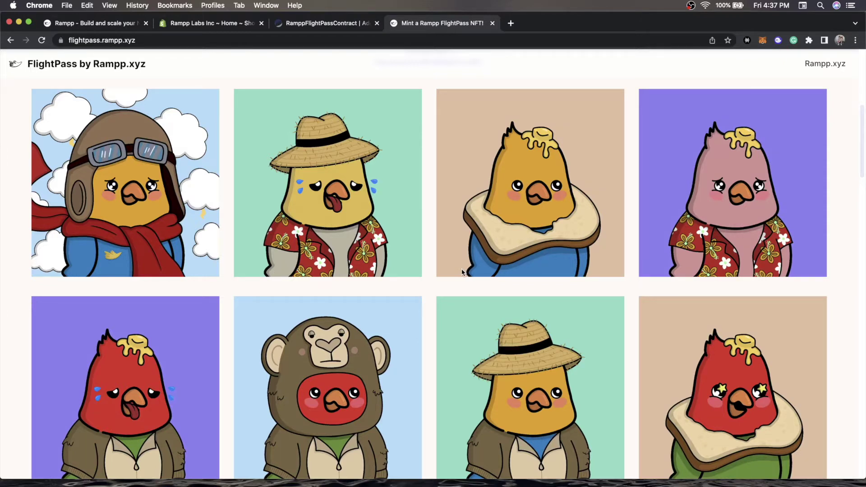
Open the Rampp Labs Inc storefront from Shopify admin and scroll through its home page.
scroll(462, 272, "up", 1)
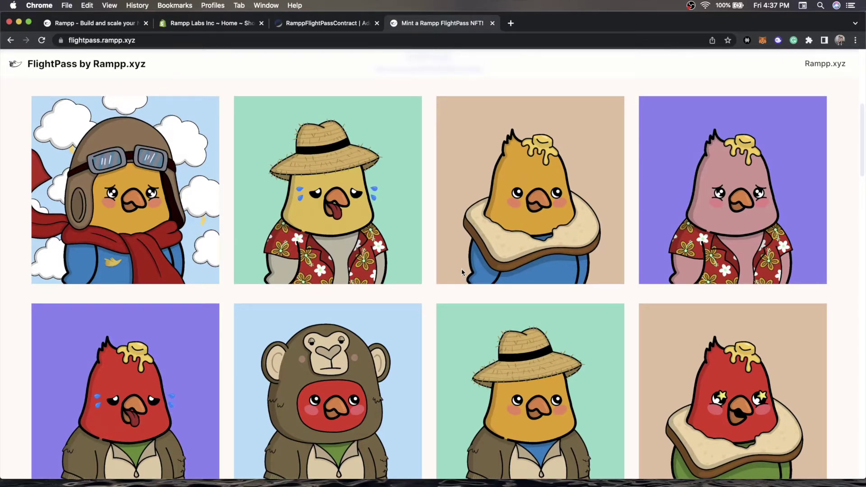
scroll(461, 268, "up", 5)
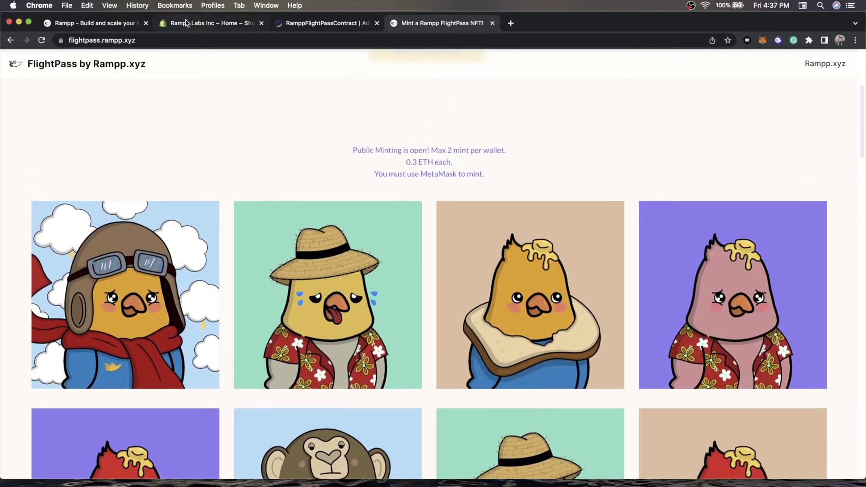
left_click(192, 24)
left_click(100, 242)
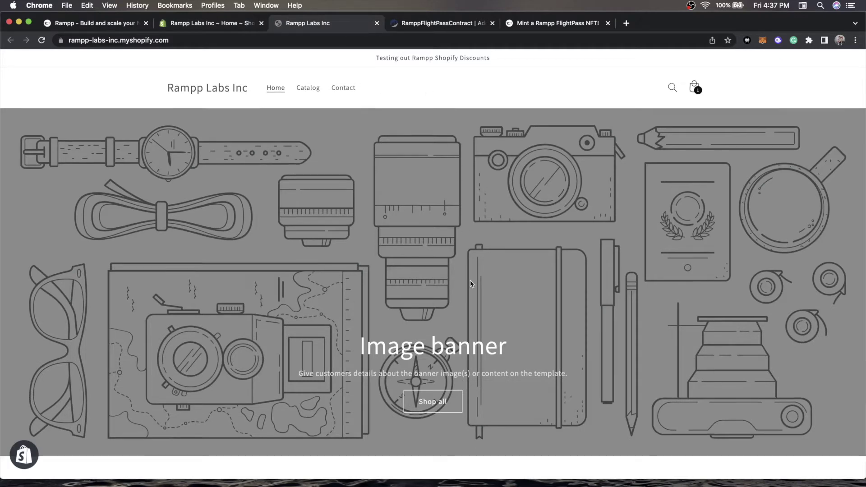
scroll(470, 280, "down", 5)
scroll(470, 279, "down", 5)
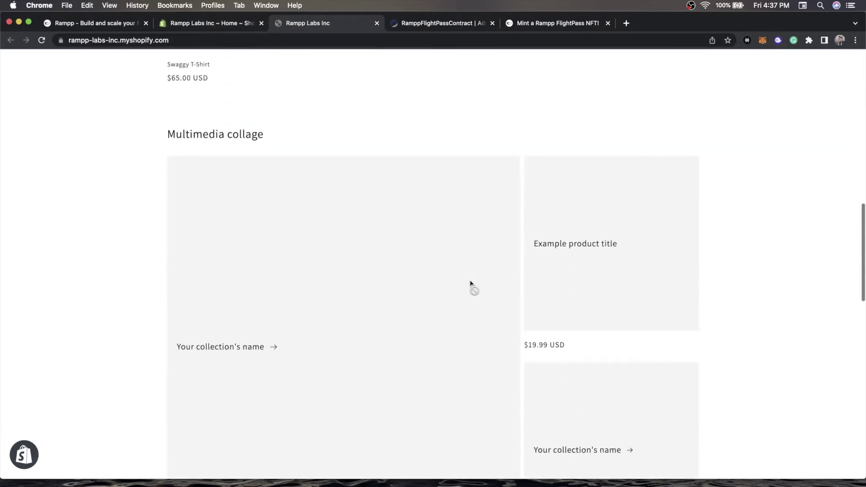
scroll(470, 280, "up", 15)
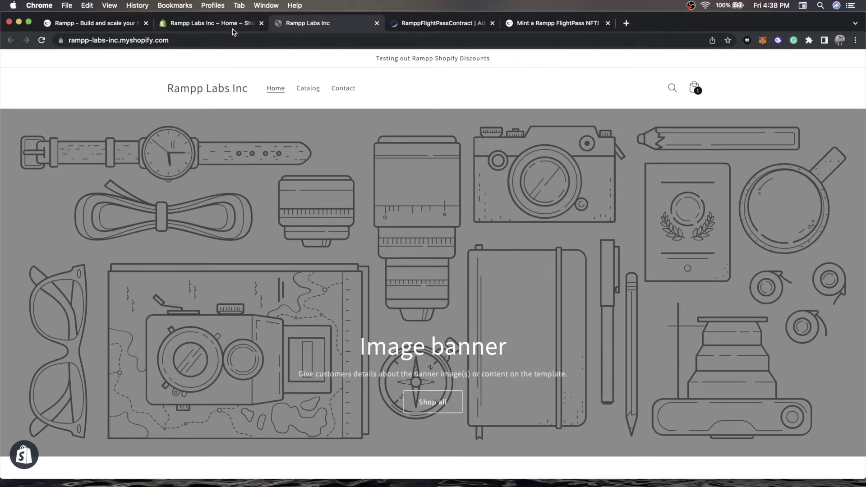
Return to the FlightPass mint page and scroll down to the bird character artwork grid.
left_click(545, 28)
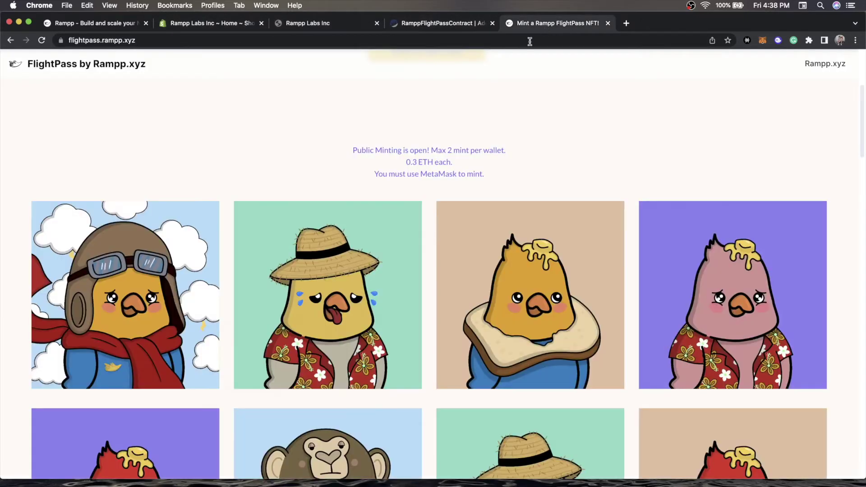
scroll(406, 246, "up", 1)
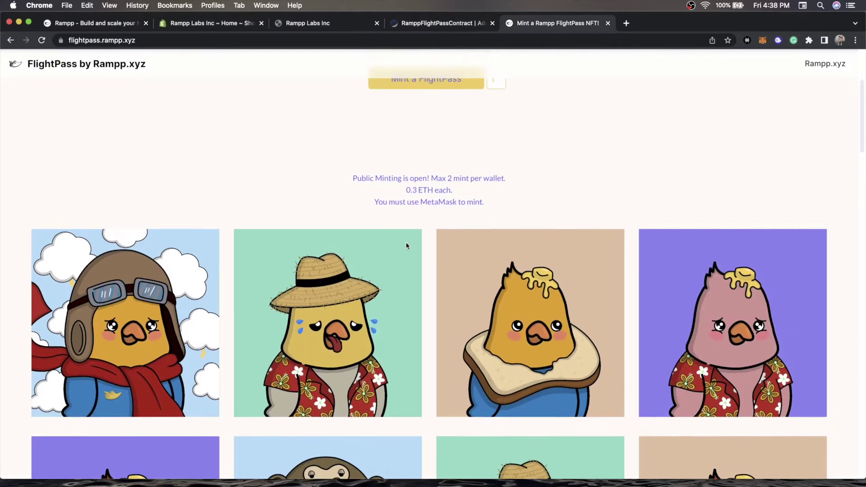
scroll(406, 246, "down", 2)
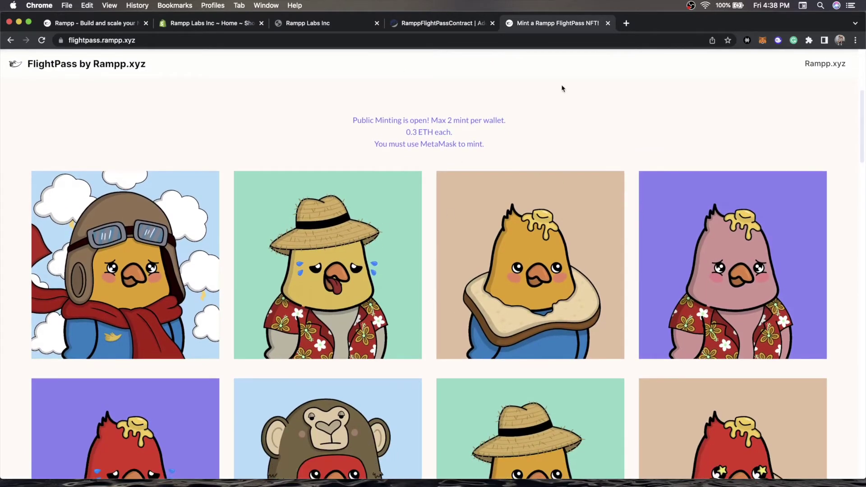
scroll(426, 338, "down", 3)
scroll(426, 337, "down", 1)
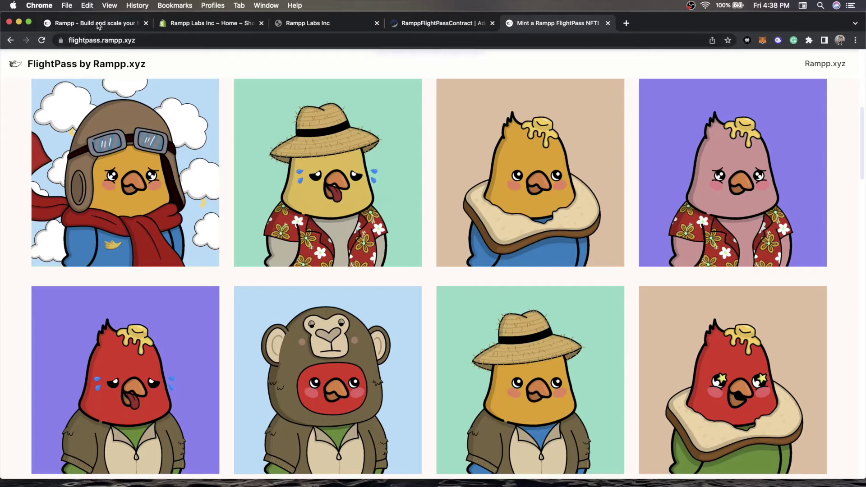
Glance at the RamppFlightPassContract on Etherscan, then go to the Rampp NFT projects list.
left_click(444, 23)
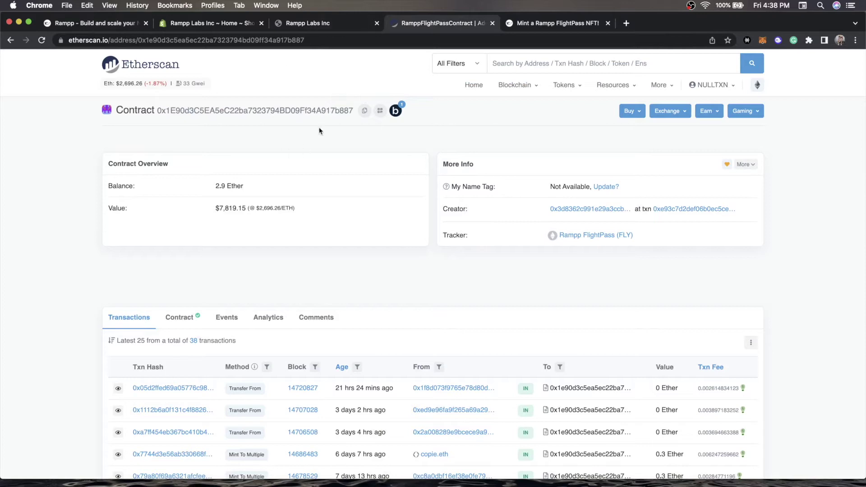
left_click(97, 23)
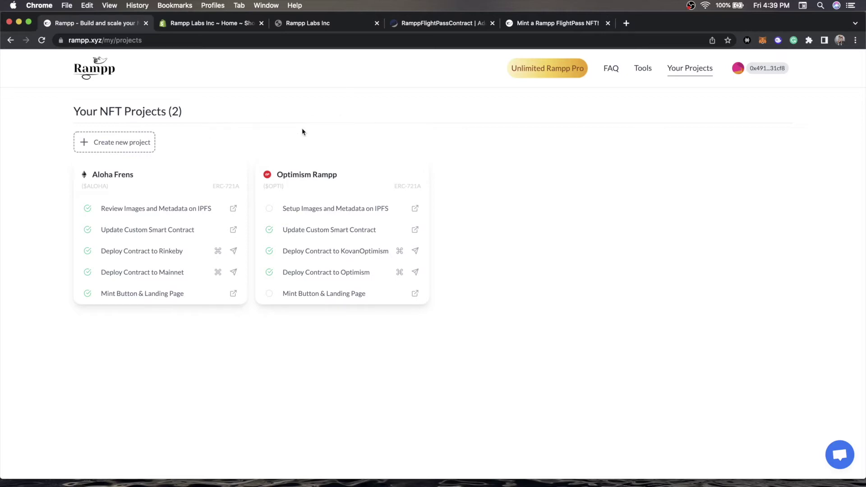
Create a new Token-Awarded Shopify project from the Other Applications options.
left_click(145, 142)
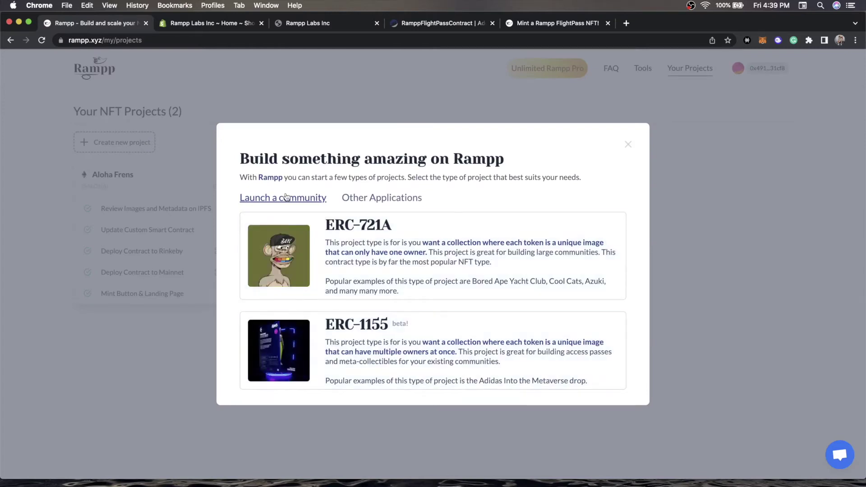
left_click(369, 198)
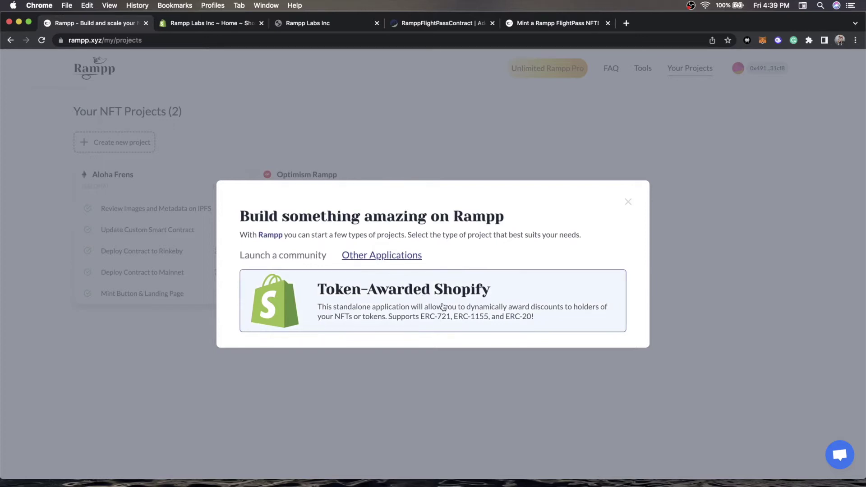
left_click(410, 298)
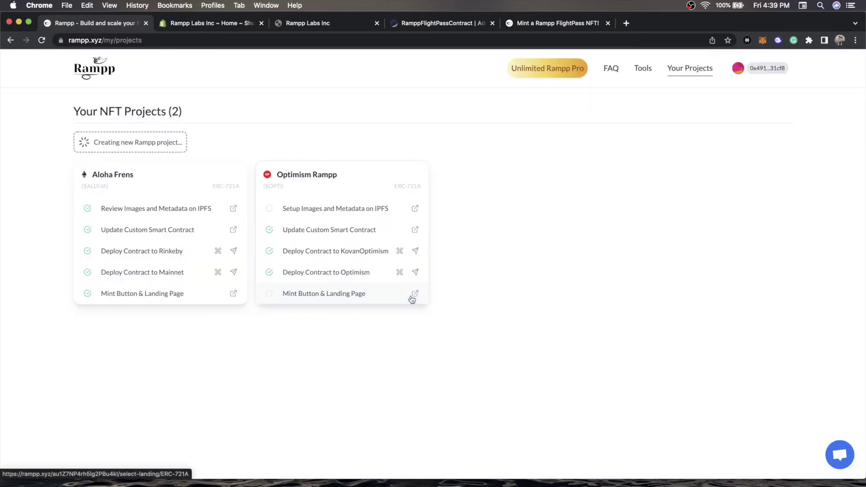
scroll(309, 397, "down", 1)
scroll(309, 397, "down", 1)
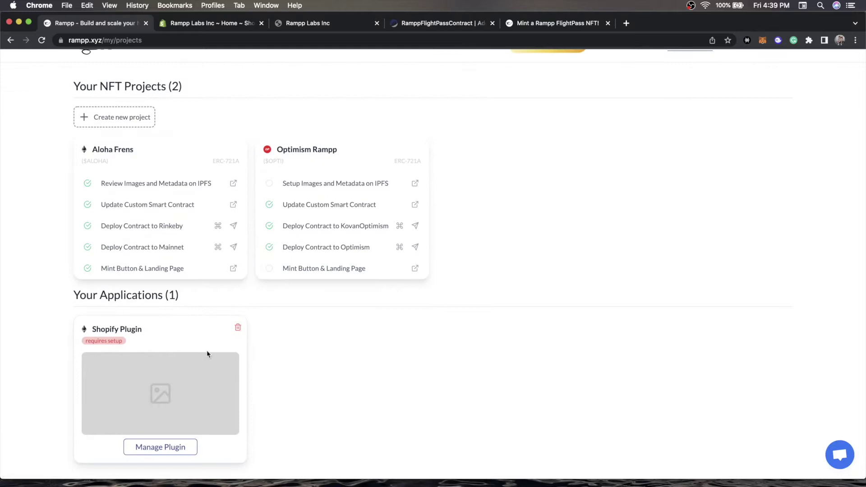
left_click(180, 457)
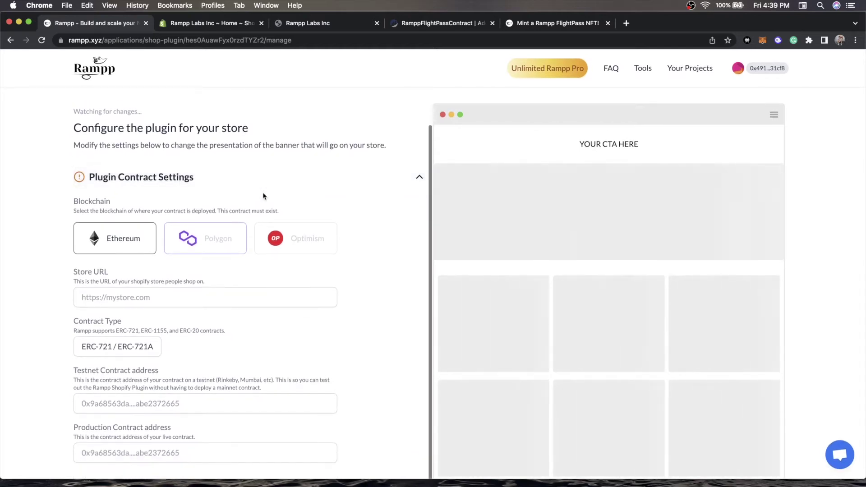
left_click(238, 25)
left_click(105, 252)
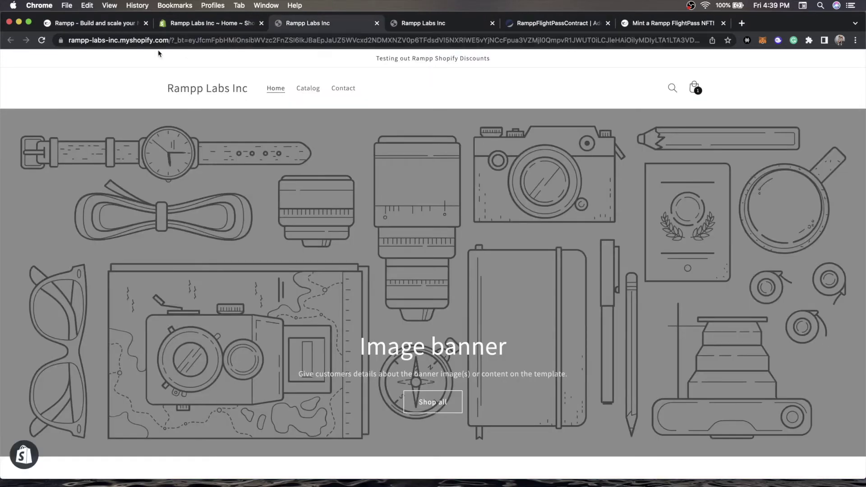
left_click(169, 40)
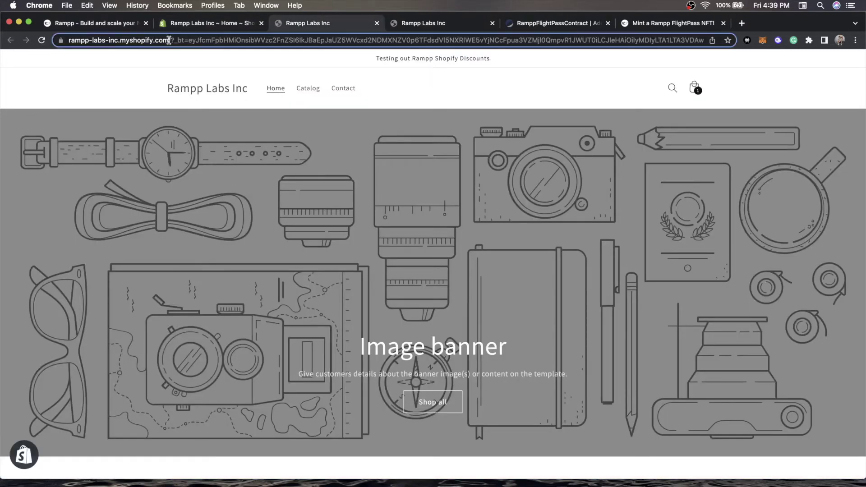
left_click_drag(49, 42, 192, 40)
key("super+c")
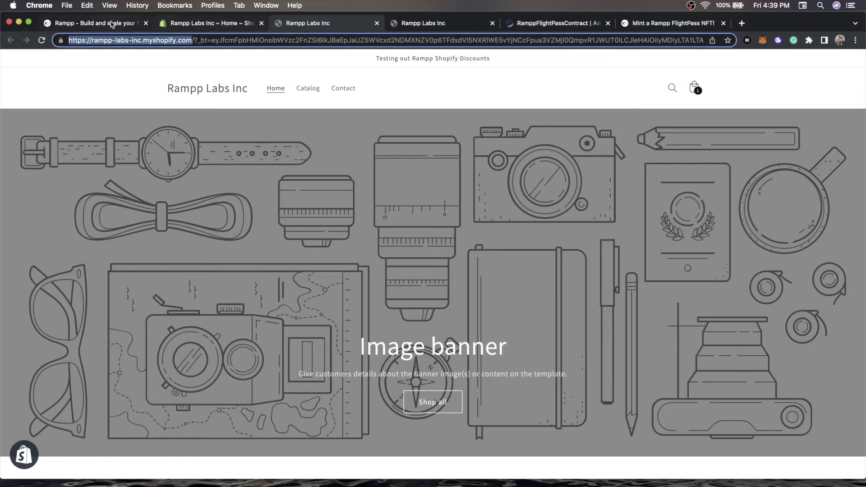
left_click(91, 23)
left_click(157, 292)
key("super+v")
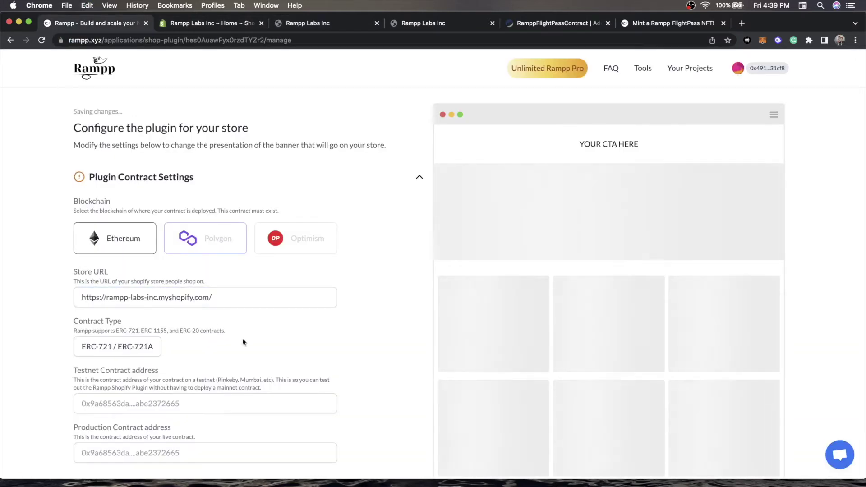
scroll(242, 337, "down", 2)
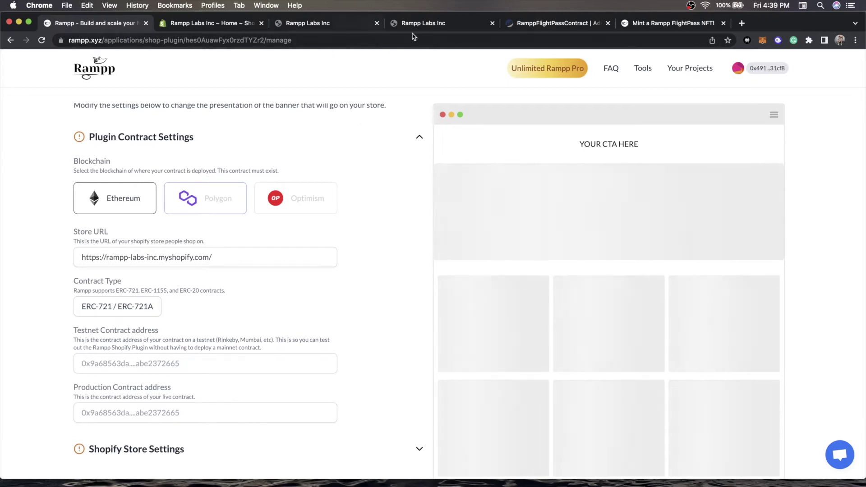
Paste the FlightPass contract address from Etherscan as the Production Contract address.
left_click(554, 23)
left_click(365, 111)
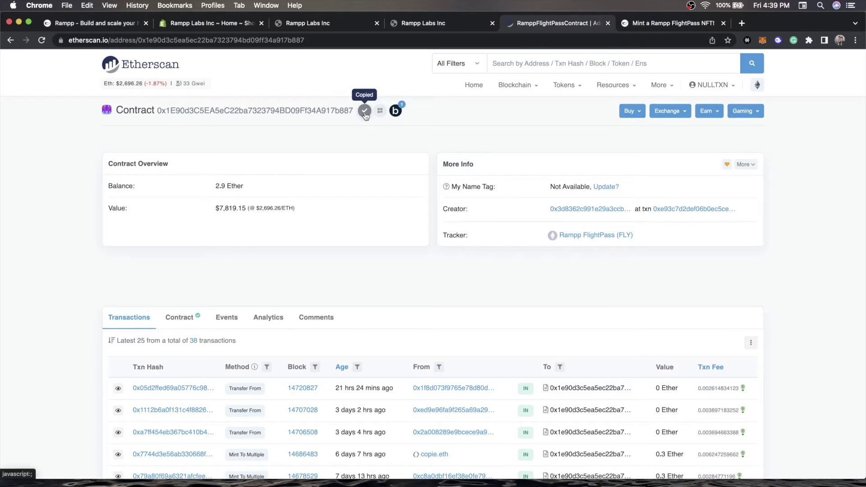
left_click(108, 23)
left_click(173, 413)
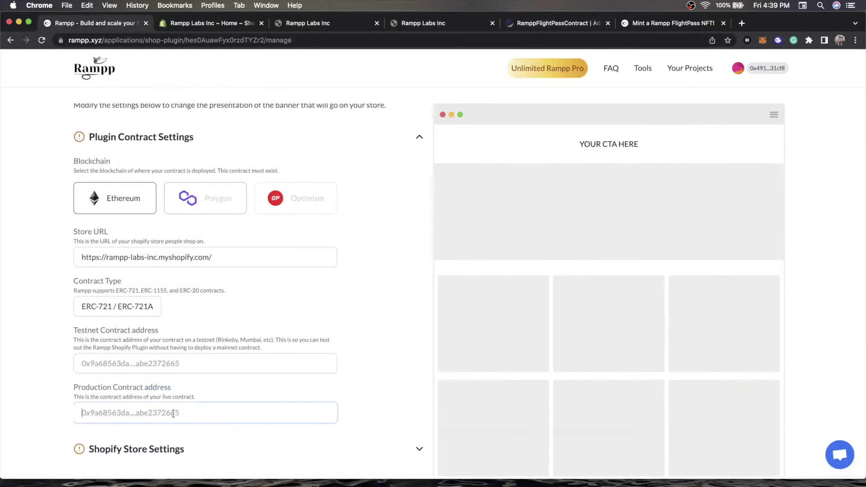
key("cmd+v")
scroll(158, 361, "down", 3)
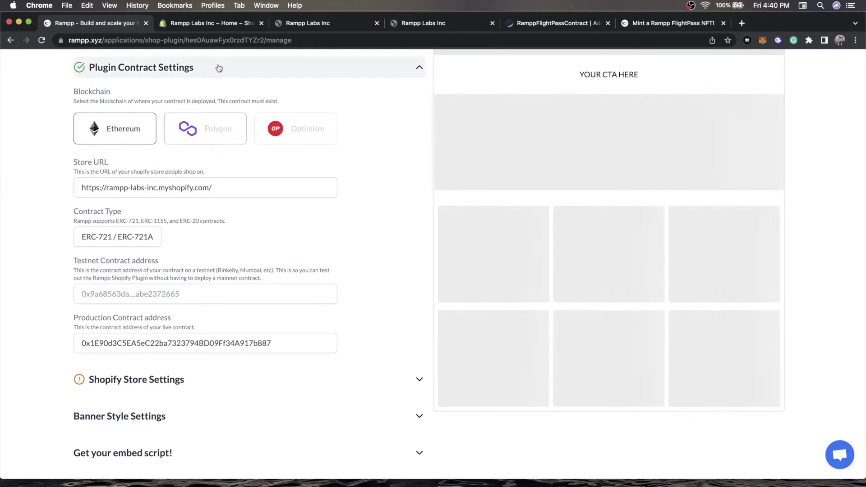
Expand the Shopify Store Settings and switch from Basic back to Advanced discount setup.
left_click(205, 74)
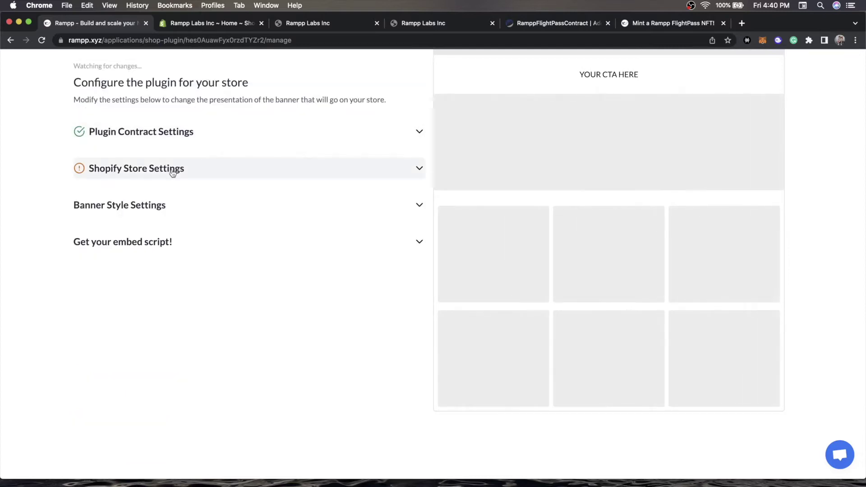
left_click(189, 168)
scroll(235, 167, "down", 2)
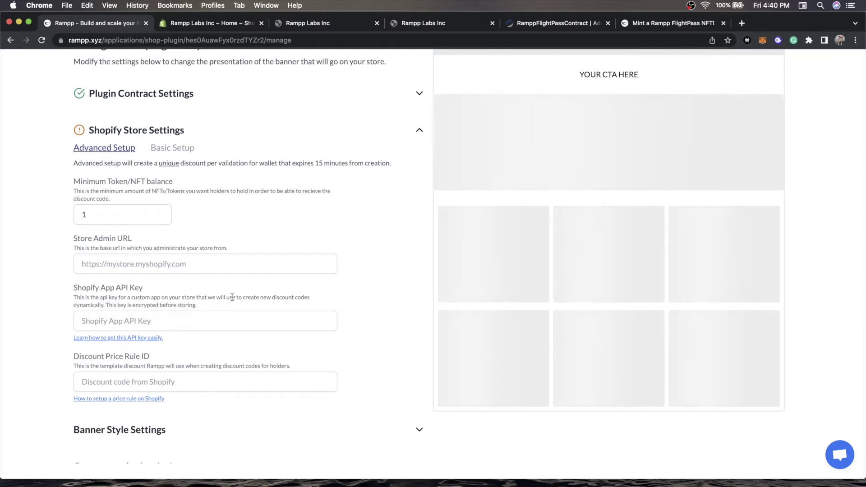
left_click(172, 147)
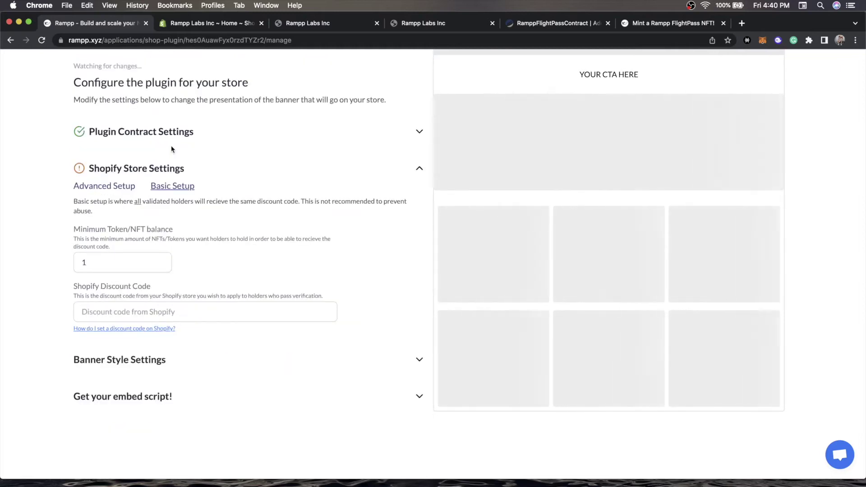
left_click(121, 191)
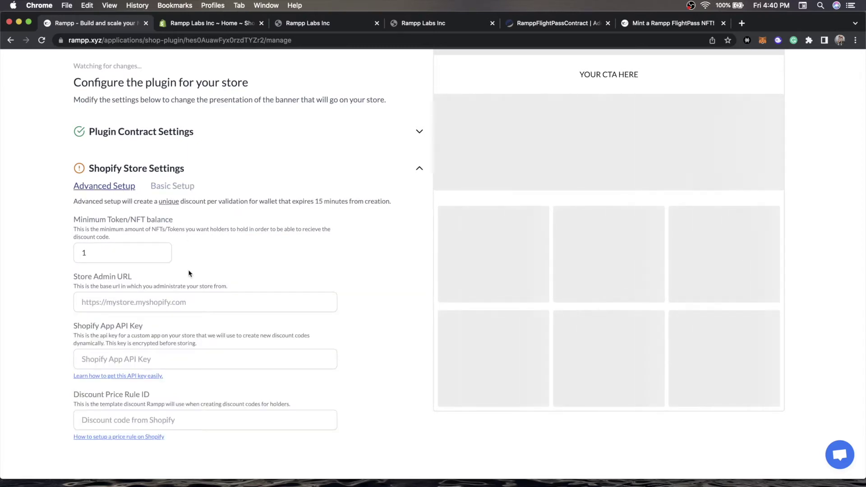
scroll(213, 357, "down", 2)
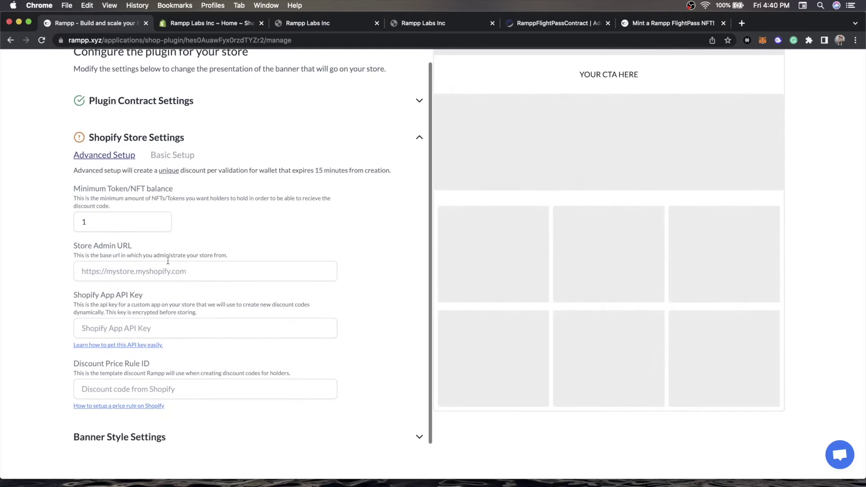
left_click(197, 25)
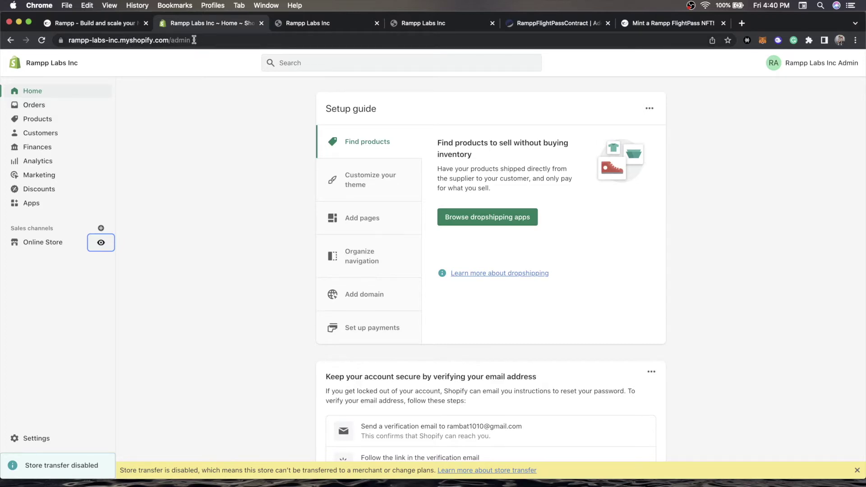
left_click(168, 40)
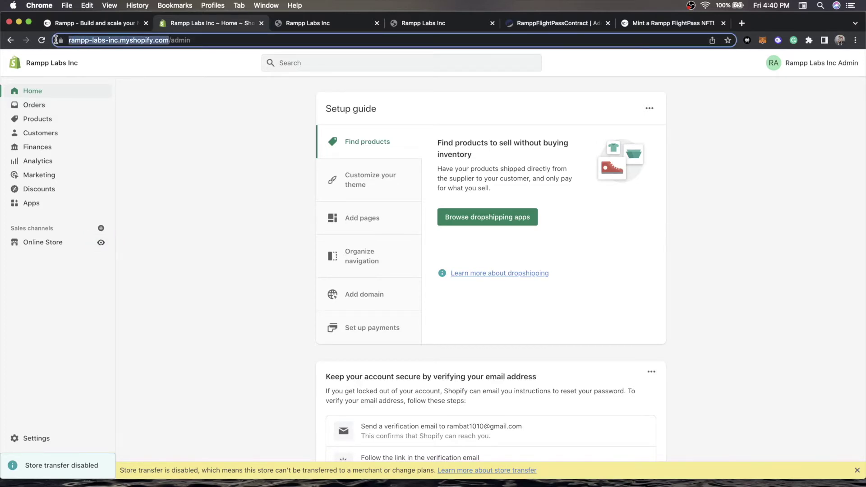
left_click(102, 25)
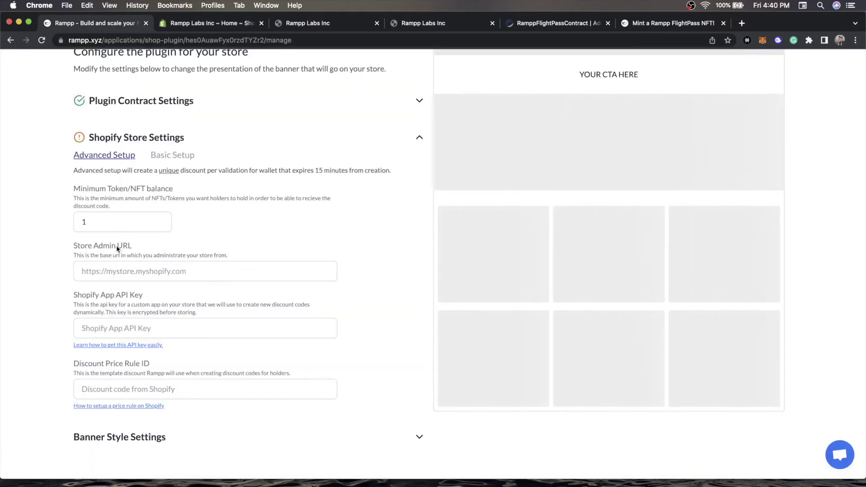
left_click(119, 275)
key("cmd+v")
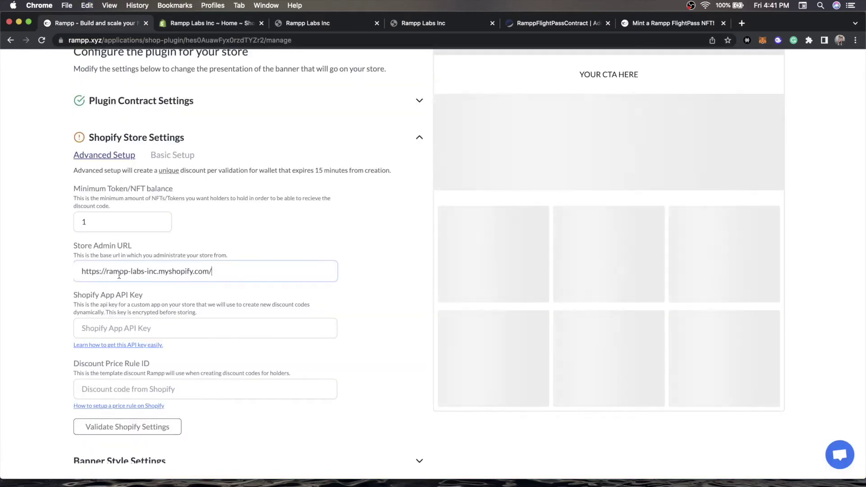
left_click(259, 293)
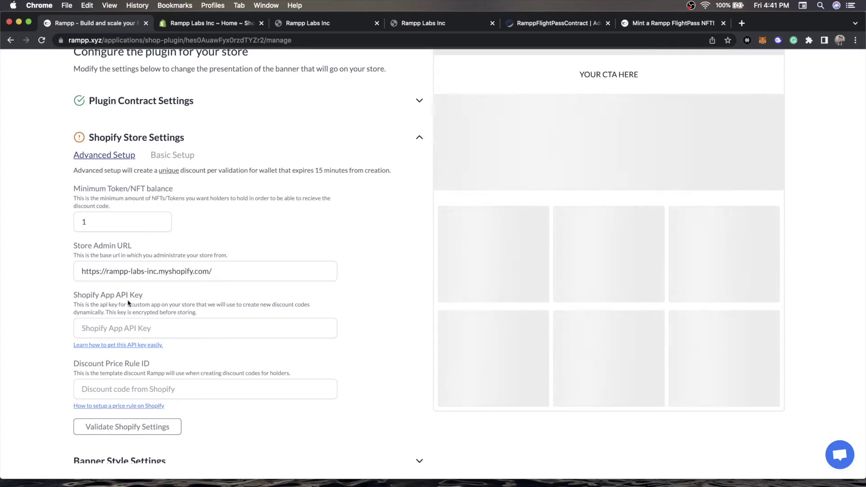
Close the leftover storefront and Etherscan tabs, returning to the Shopify admin.
left_click(312, 23)
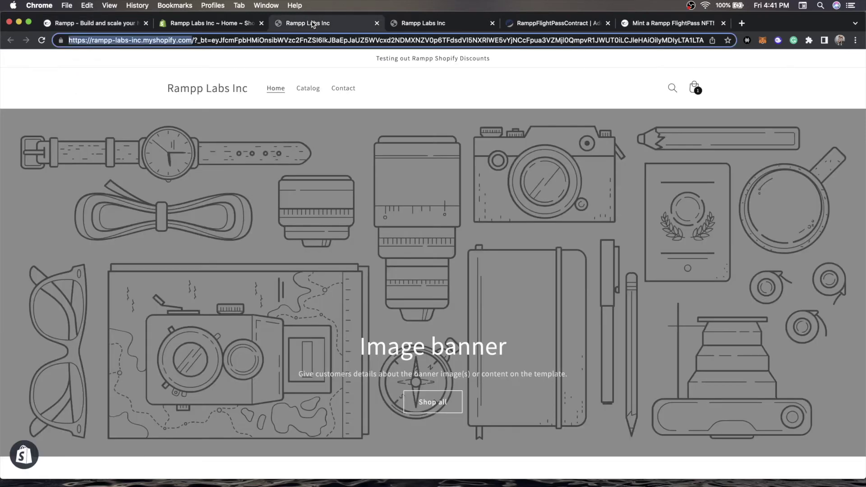
left_click(376, 23)
left_click(420, 23)
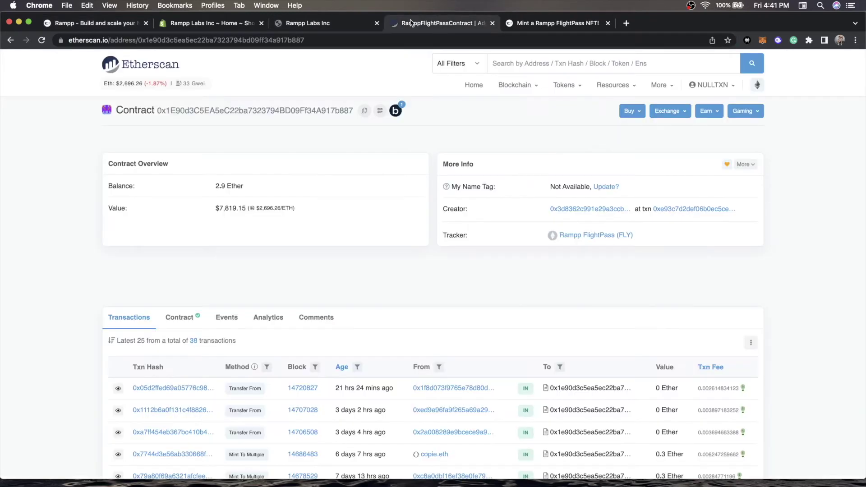
key("super+w")
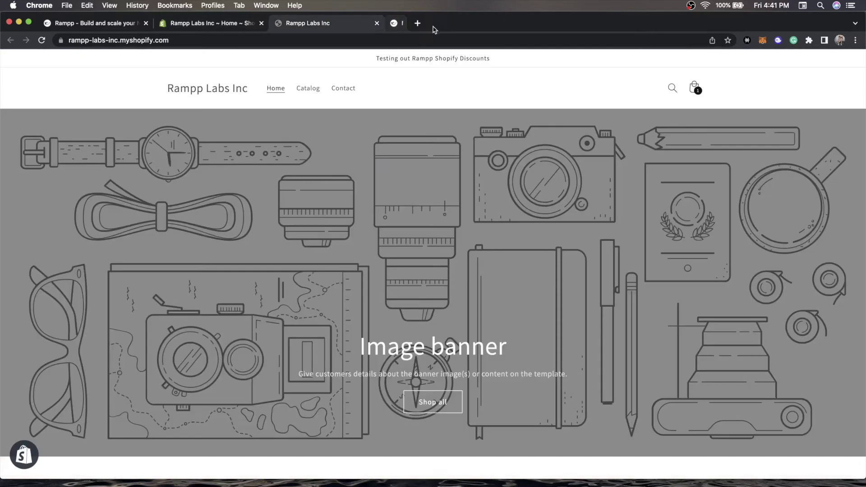
key("super+w")
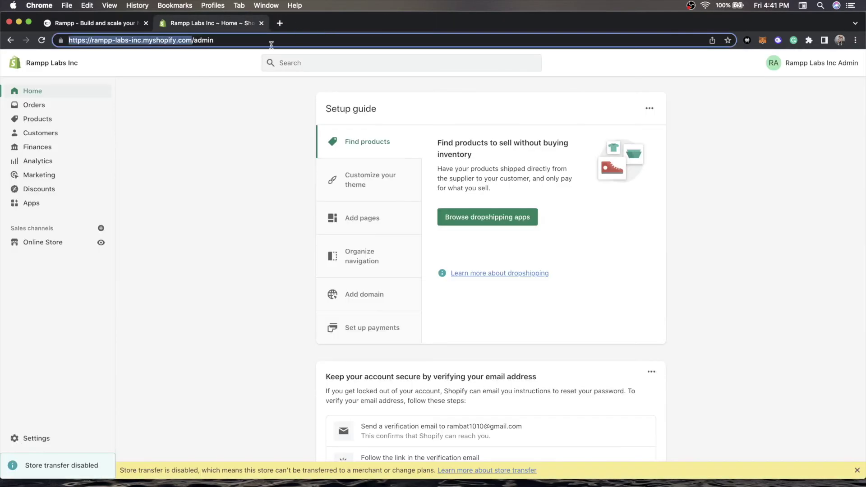
Create a custom app named 'Rampp Discounts' under Apps > Develop apps.
left_click(40, 207)
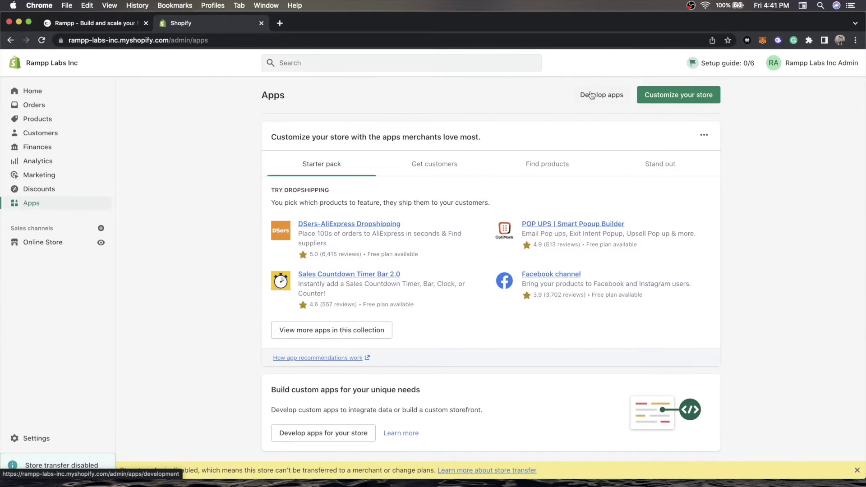
left_click(592, 93)
left_click(496, 277)
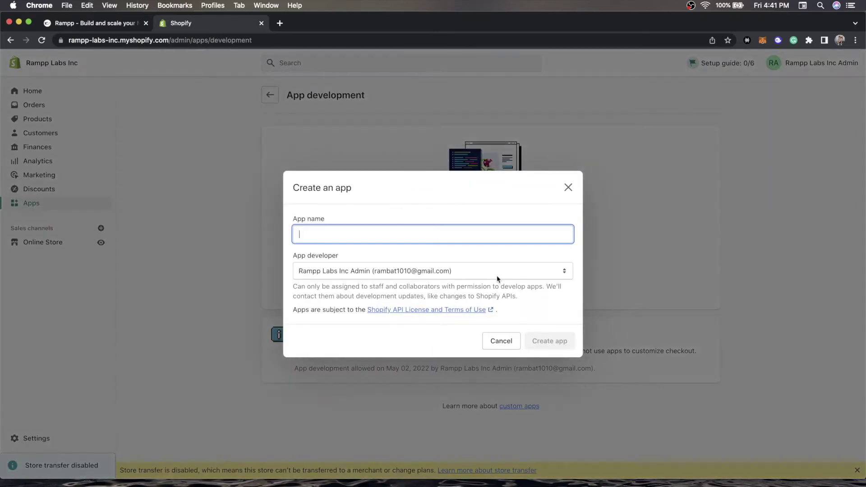
type("Rampp Discounts")
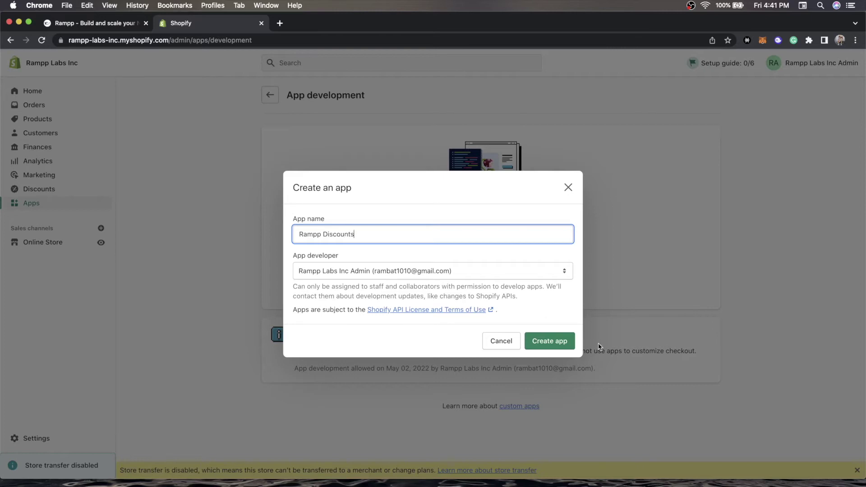
left_click(556, 341)
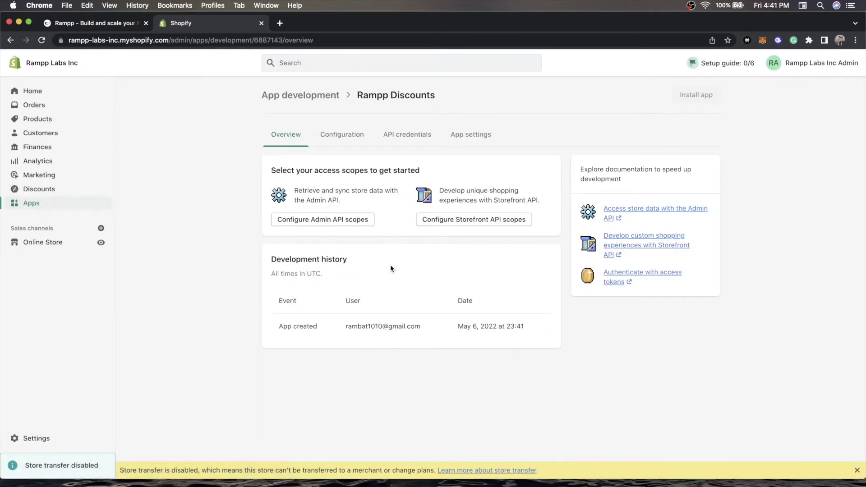
Grant the app read and write Admin API scopes for discounts and price rules.
left_click(330, 220)
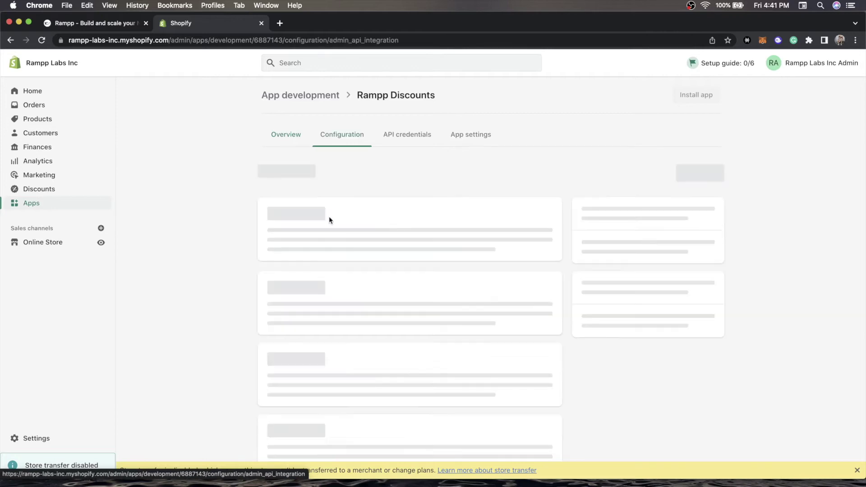
left_click(351, 266)
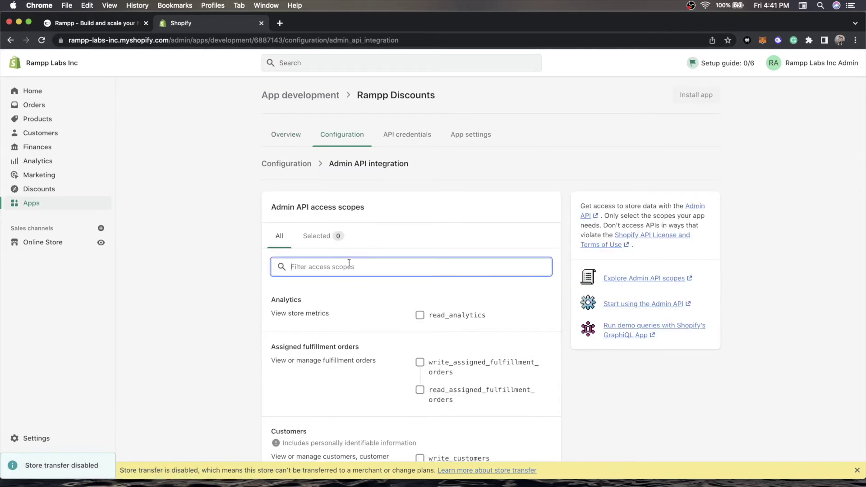
type("discount")
left_click(432, 319)
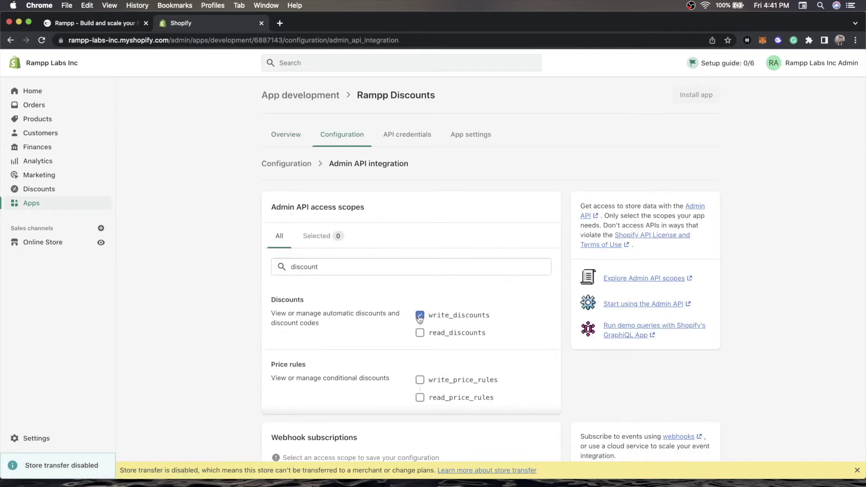
left_click(422, 381)
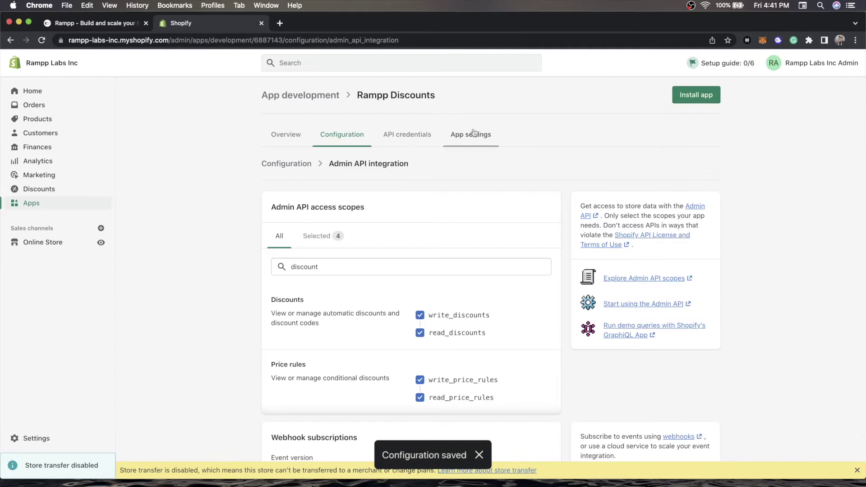
Install Rampp Discounts, then reveal and copy its Admin API access token.
left_click(424, 139)
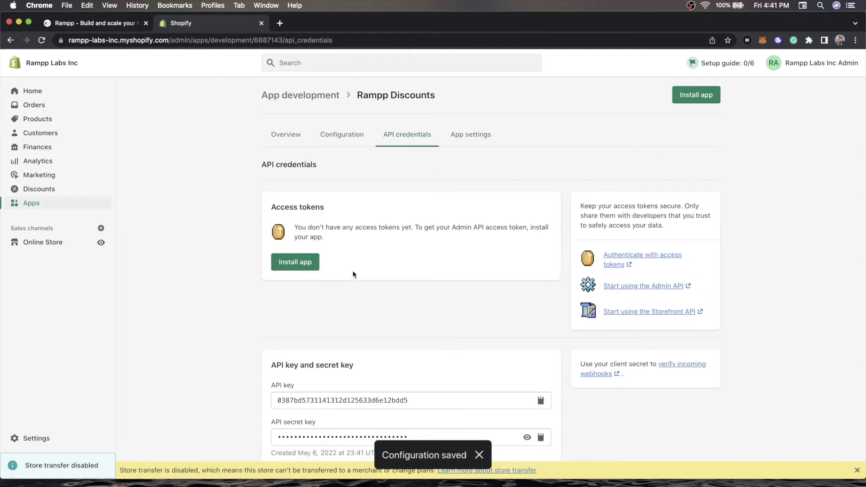
left_click(309, 269)
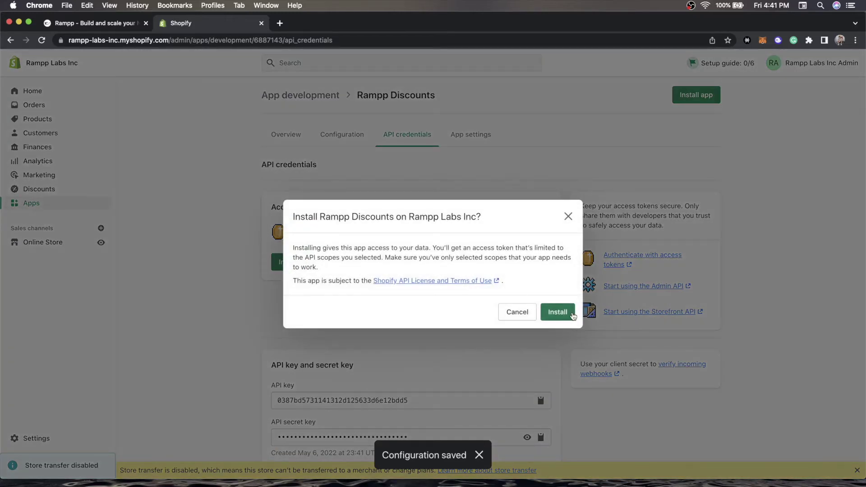
left_click(555, 311)
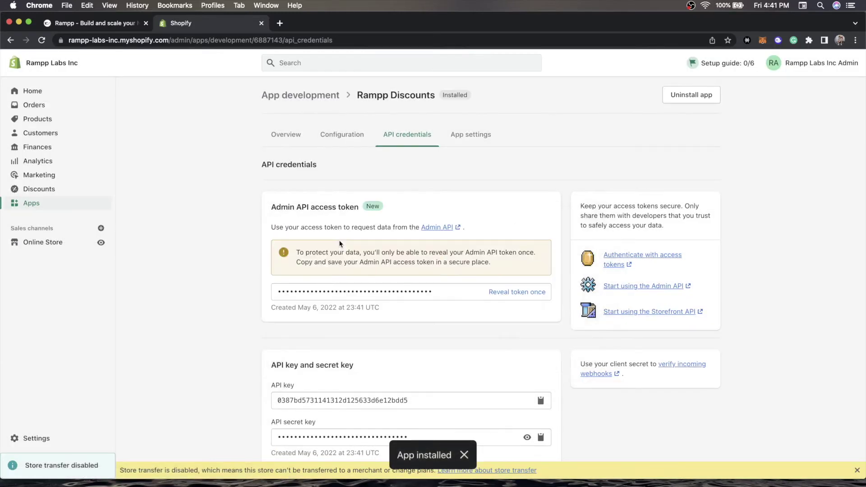
left_click(514, 291)
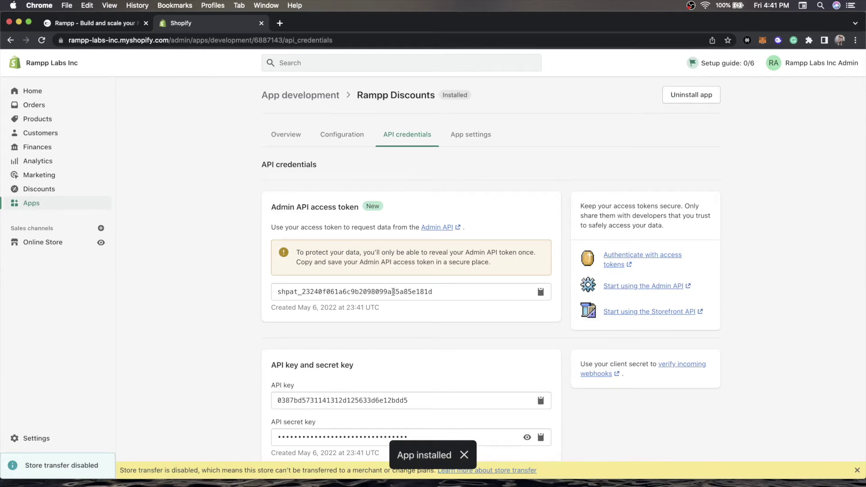
left_click(393, 292)
Paste the Admin API access token into Rampp's Shopify App API Key field, then return to Shopify.
left_click(129, 22)
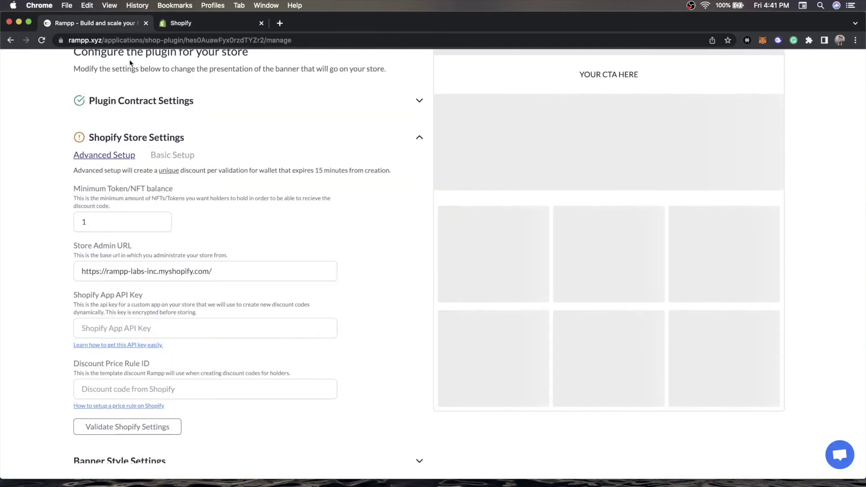
left_click(167, 333)
key("super+v")
left_click(269, 349)
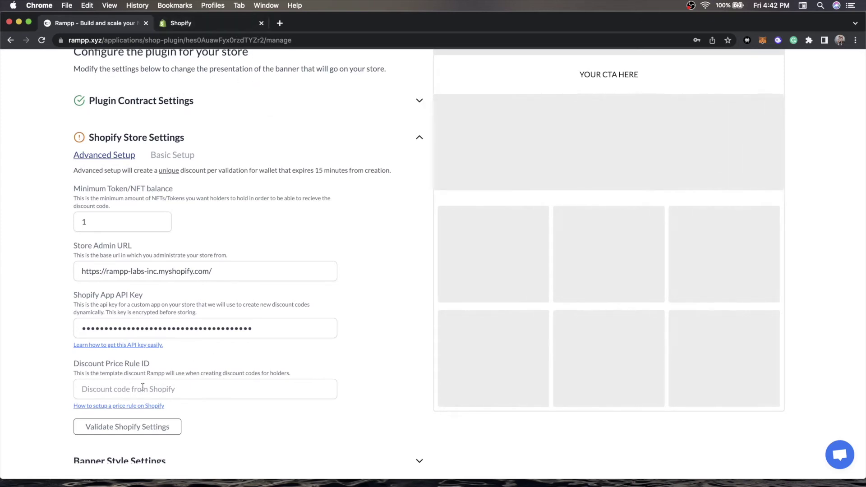
left_click(208, 24)
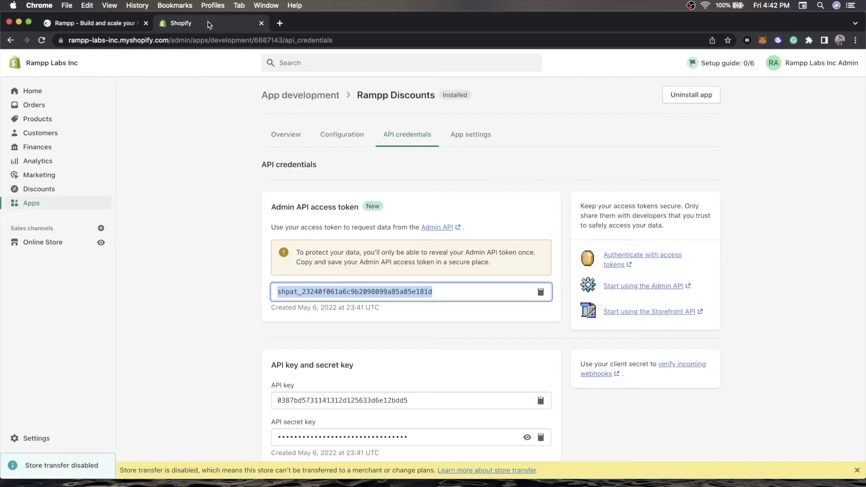
Start a new discount code and generate code 8VMNA5N1C44K-TEMPLATE.
left_click(39, 194)
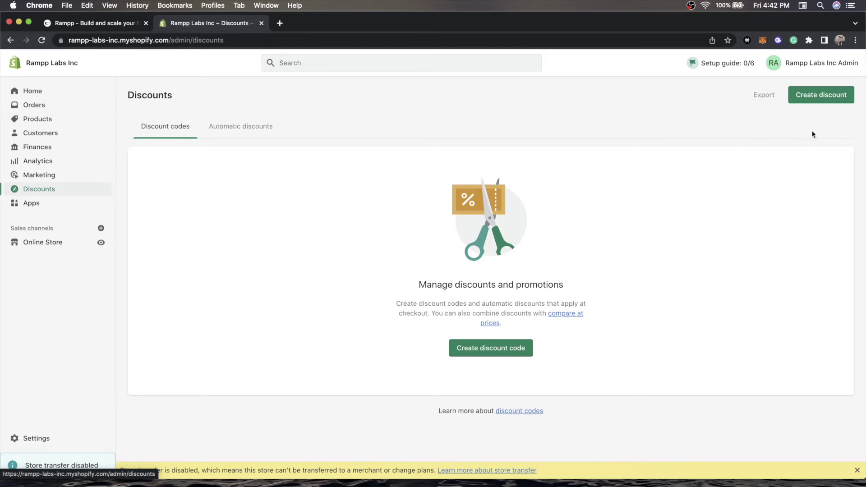
left_click(815, 94)
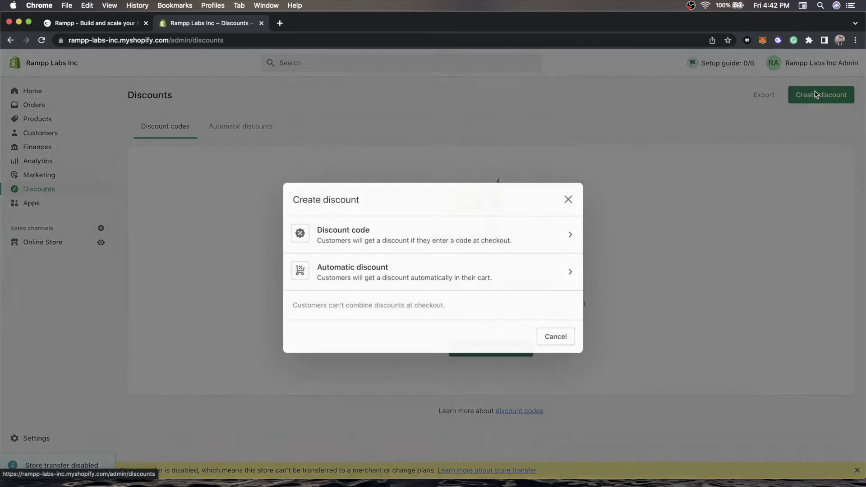
left_click(361, 234)
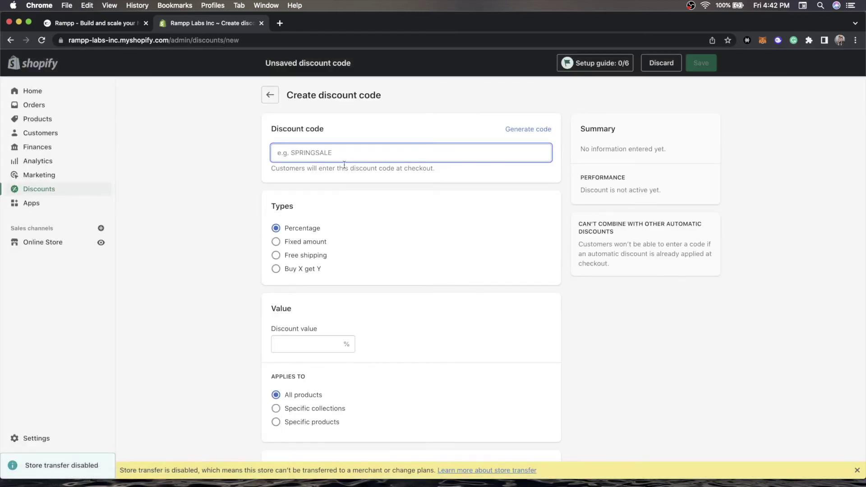
left_click(525, 129)
left_click(389, 152)
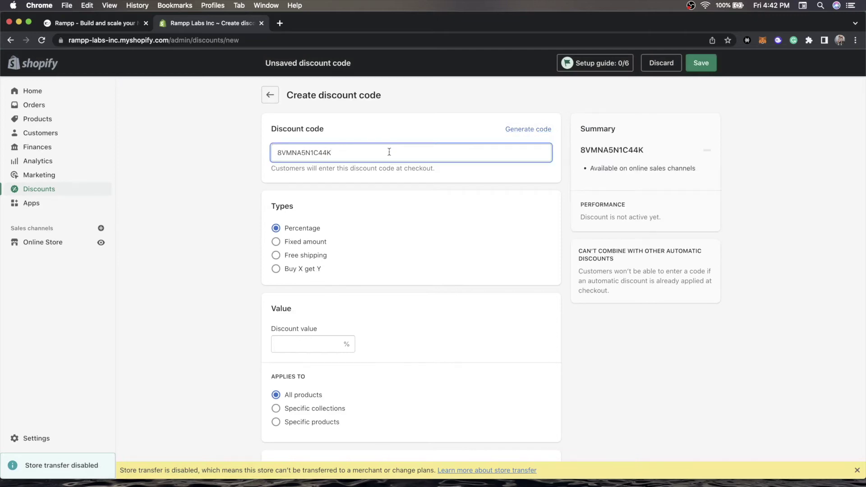
type("-TEMPLATE")
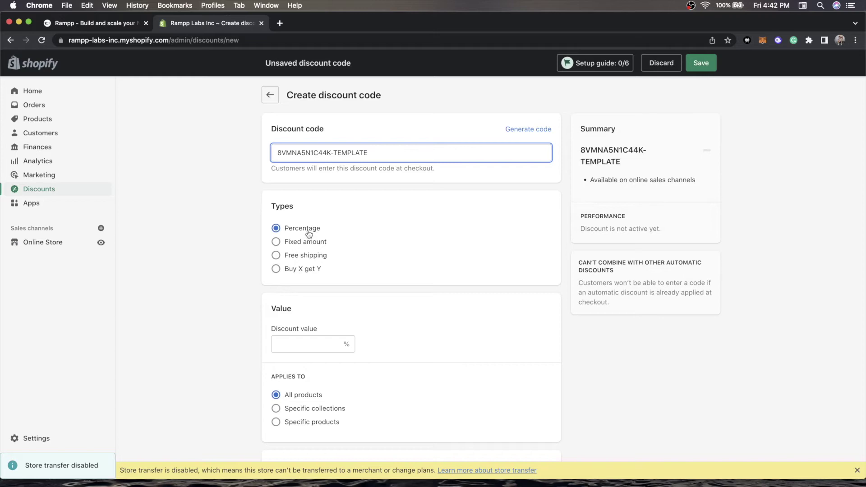
Set the discount value to 50% off all products.
left_click(307, 340)
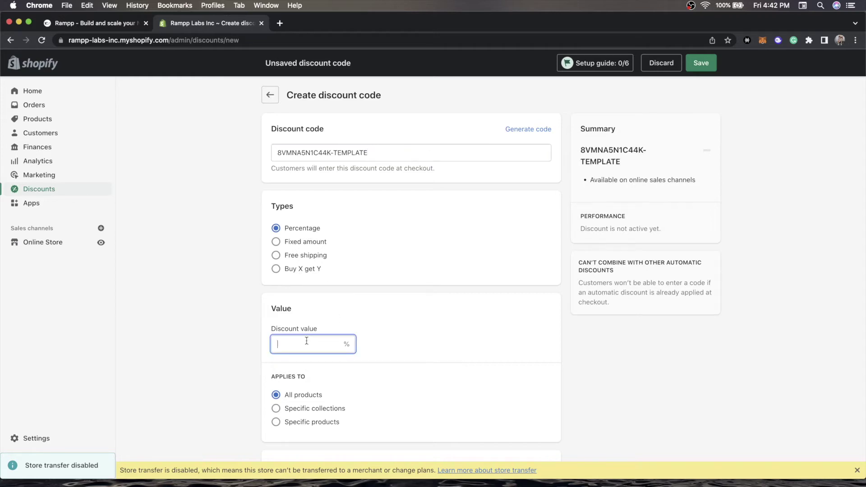
type("50")
left_click(417, 336)
scroll(397, 352, "down", 2)
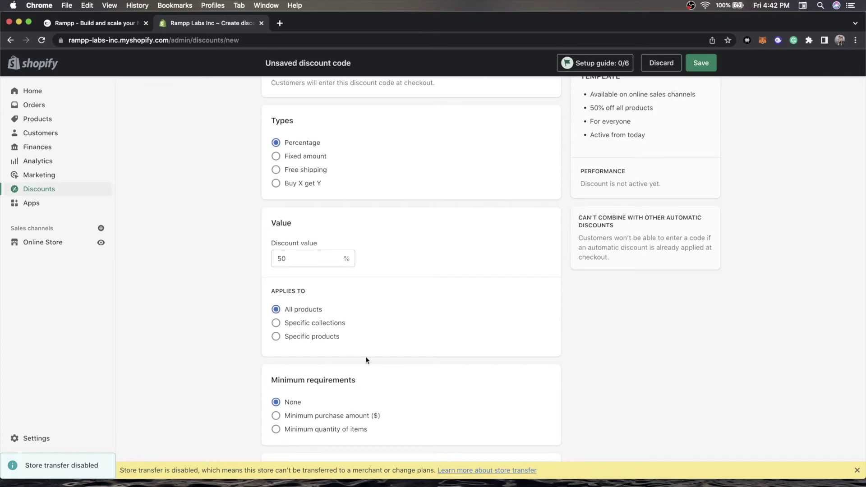
scroll(366, 359, "down", 3)
scroll(323, 326, "down", 3)
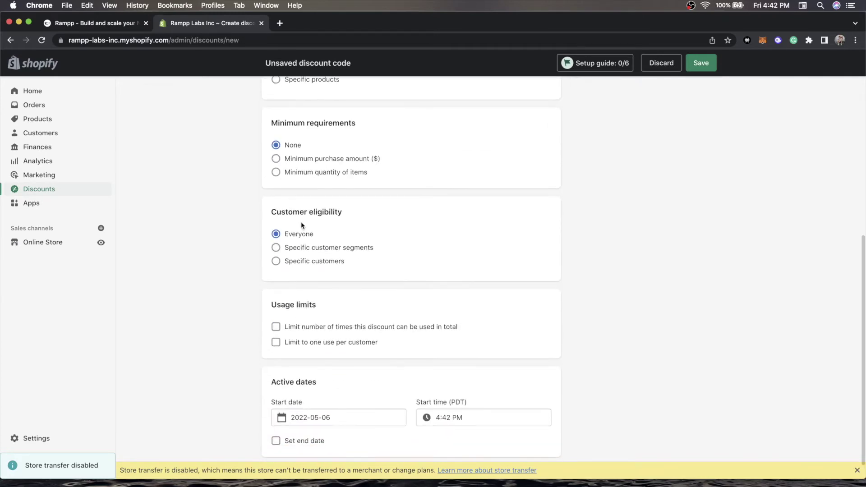
scroll(365, 266, "down", 1)
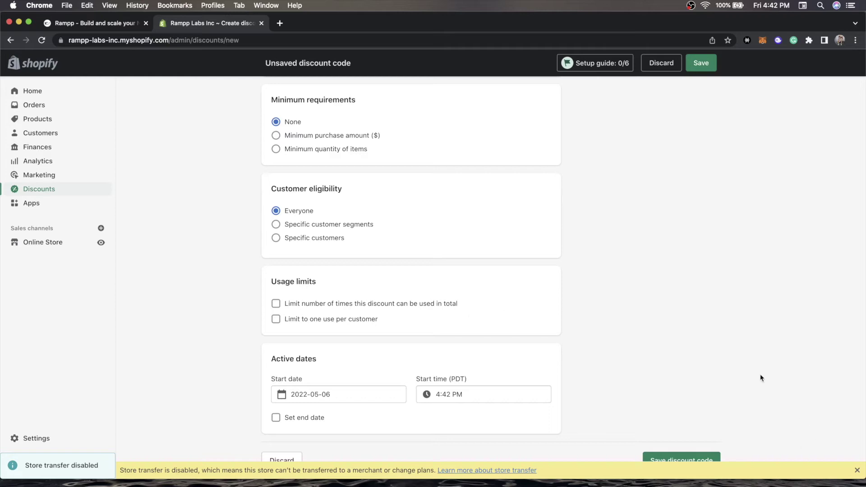
scroll(529, 262, "up", 10)
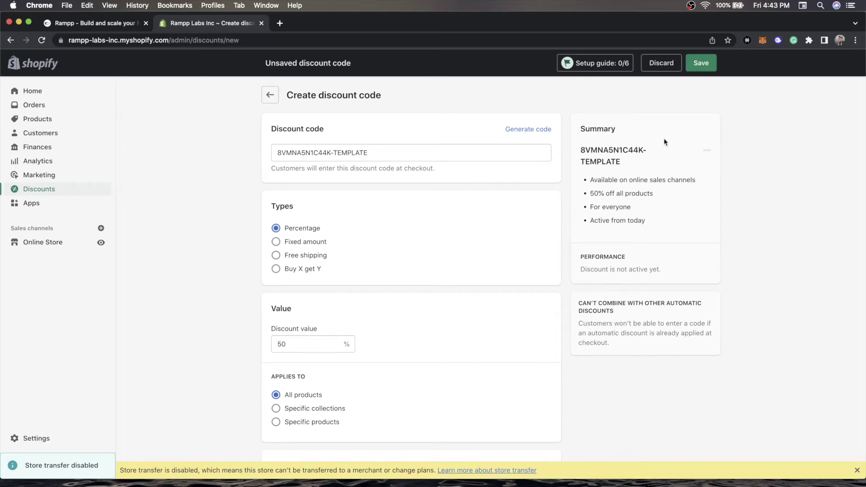
left_click(704, 68)
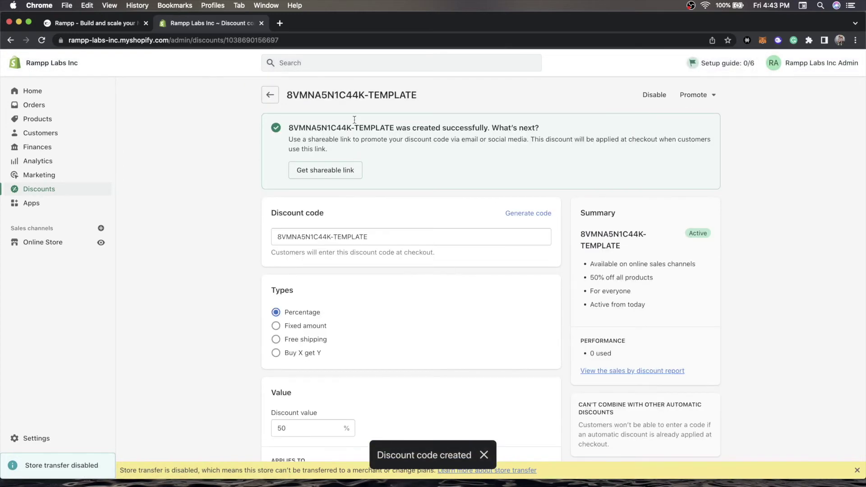
left_click(261, 40)
double_click(261, 41)
key("super+c")
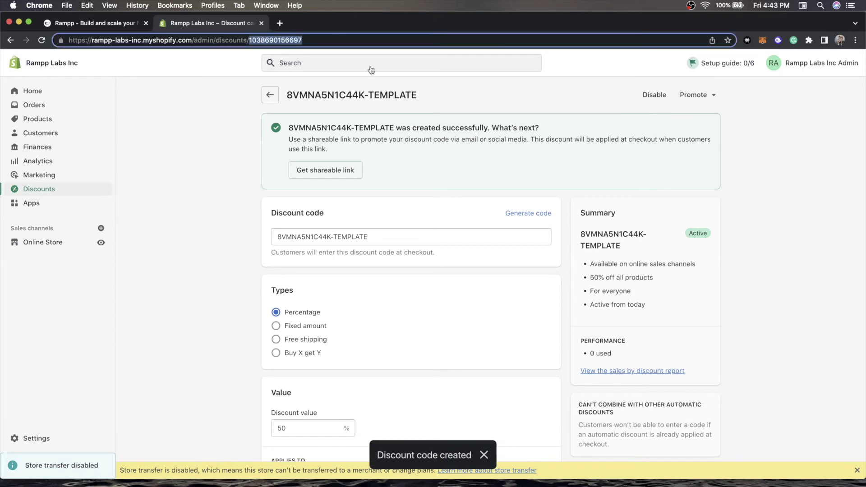
left_click(95, 23)
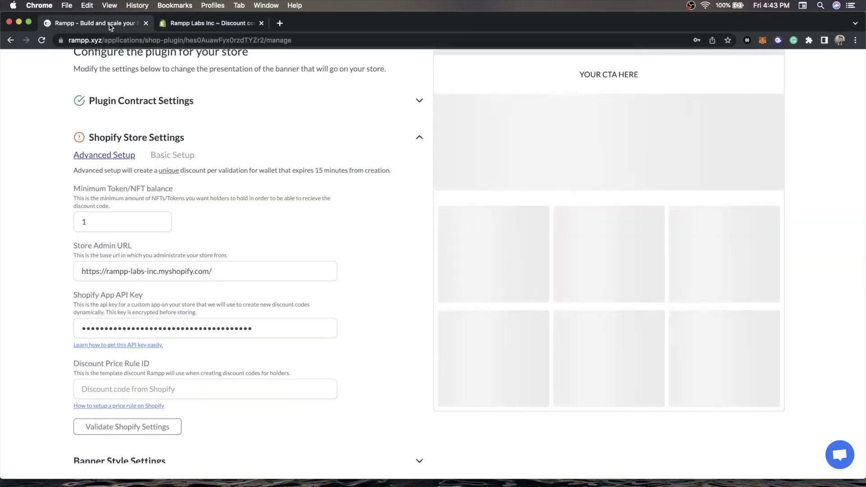
left_click(171, 388)
key("super+v")
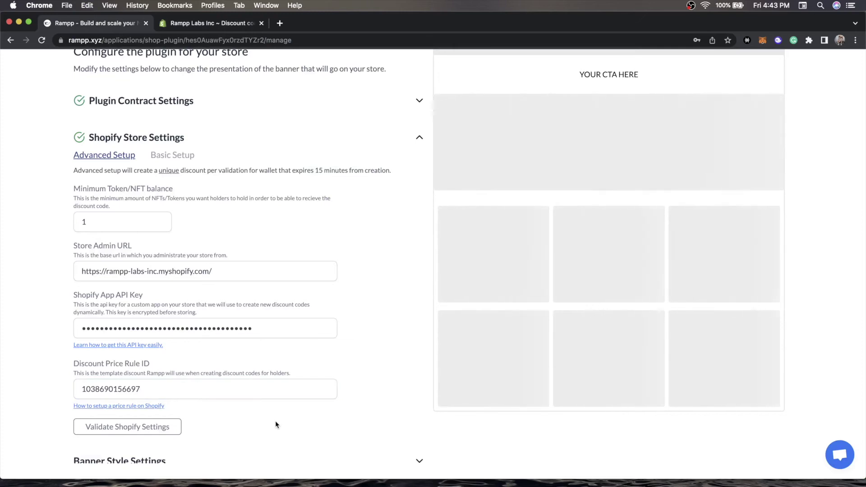
scroll(270, 421, "down", 2)
left_click(137, 382)
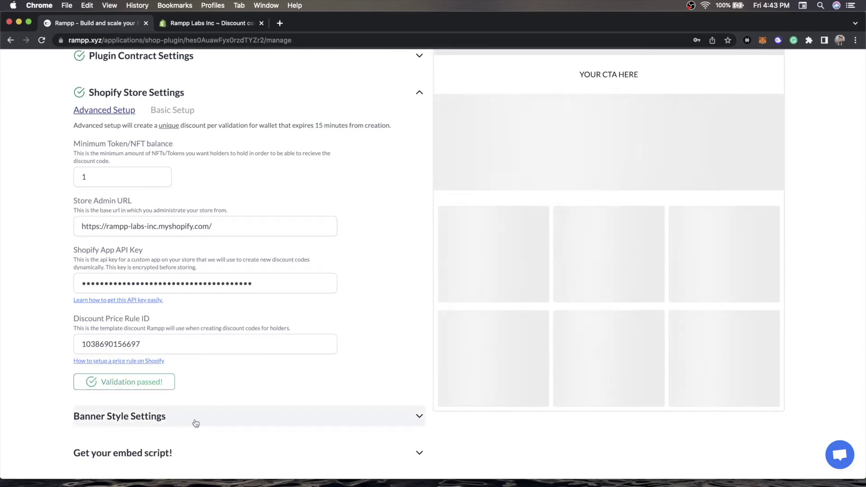
left_click(202, 94)
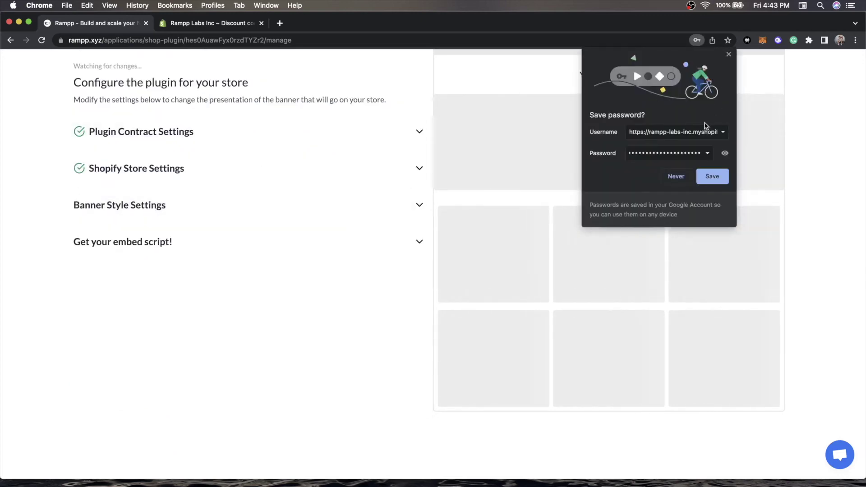
Decline the browser's password save and set the banner text to 'Get 50% off your purchase'.
left_click(675, 177)
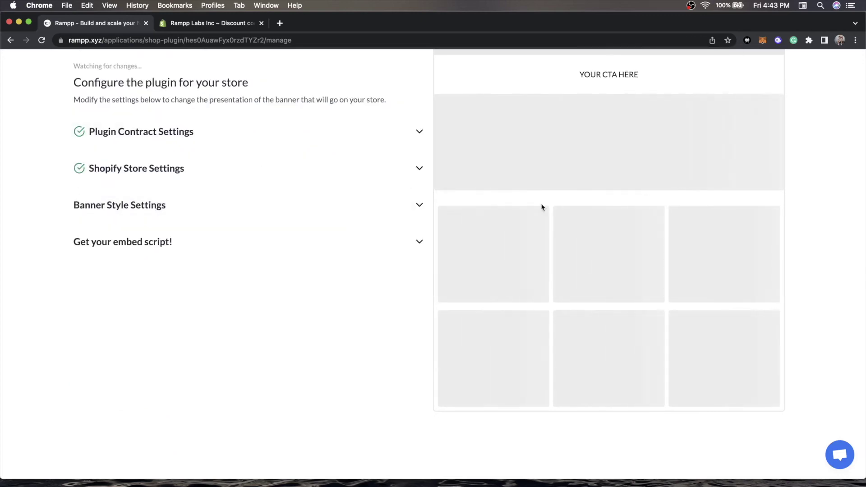
left_click(175, 206)
left_click(159, 258)
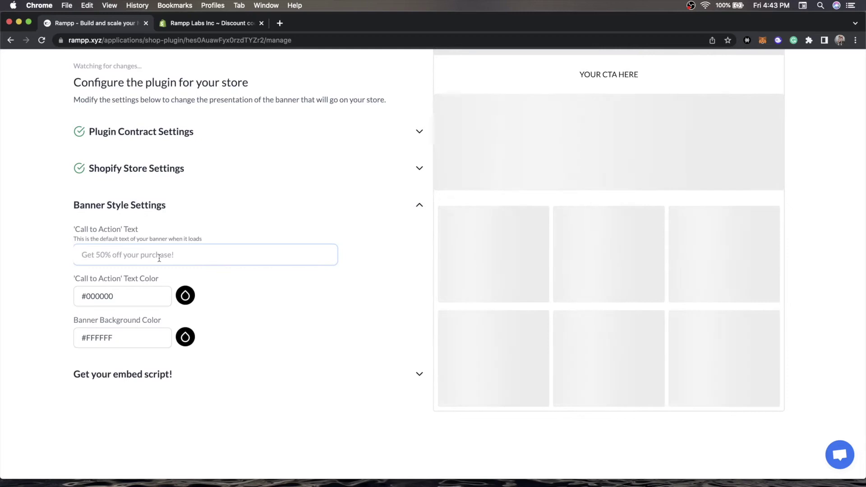
type("Get 50%")
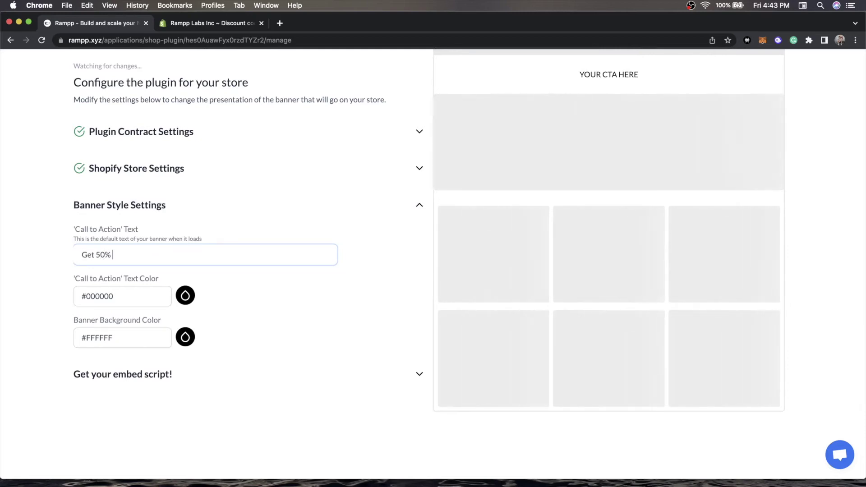
type(" off your purchase")
left_click(314, 296)
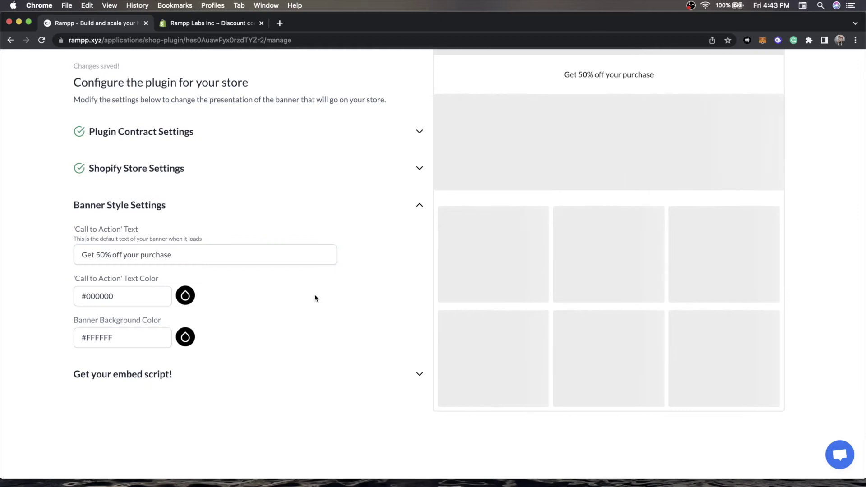
Set the banner background color to light cyan #b3faff.
left_click(187, 343)
left_click(271, 420)
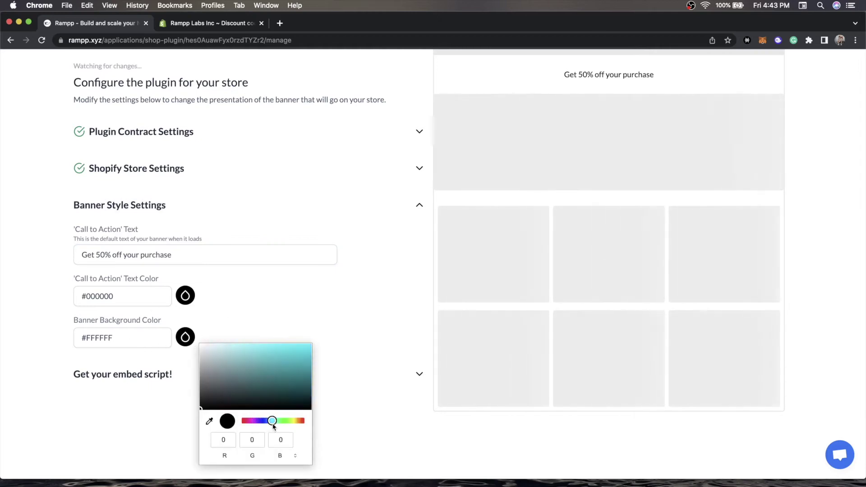
left_click_drag(272, 387, 234, 334)
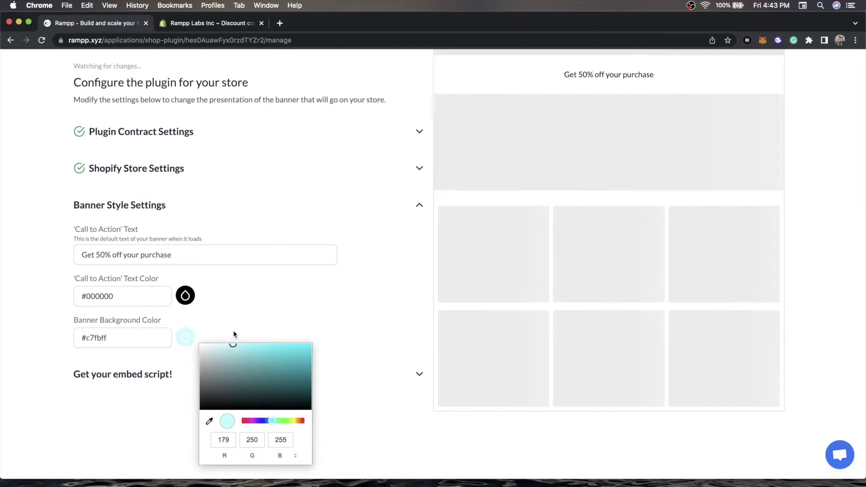
left_click(305, 298)
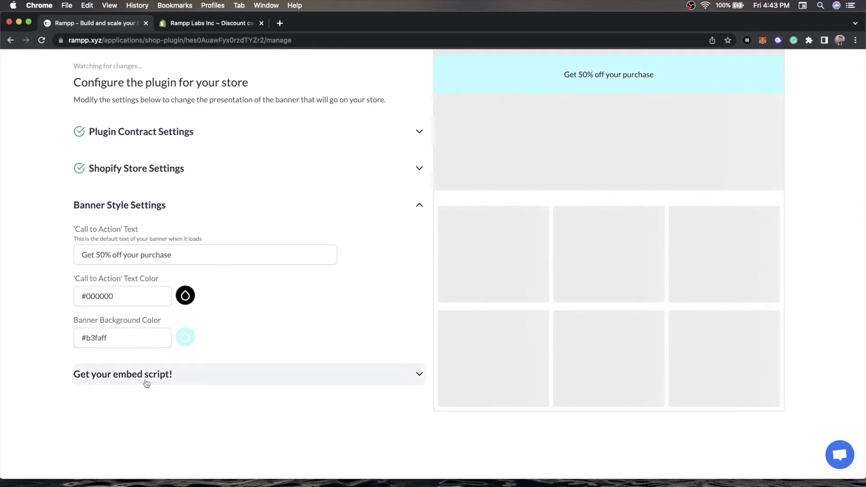
Collapse Banner Style Settings, expand 'Get your embed script!' and copy the Ethereum embed code.
left_click(147, 206)
left_click(188, 241)
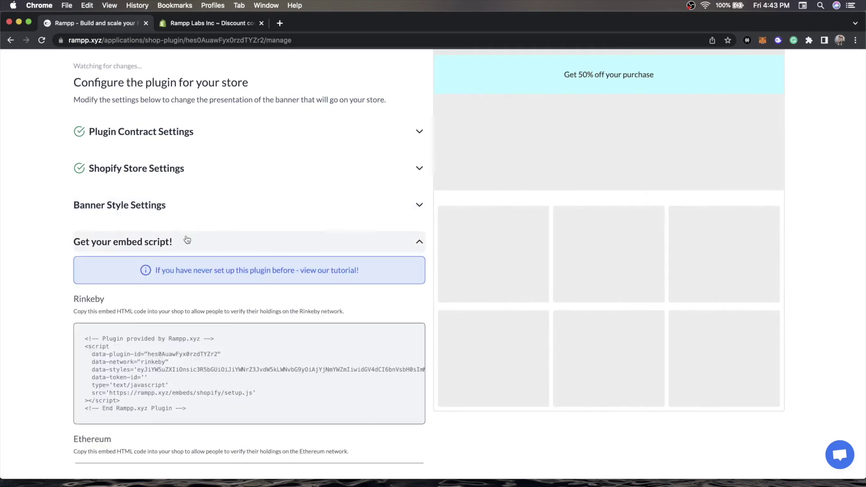
scroll(262, 361, "down", 3)
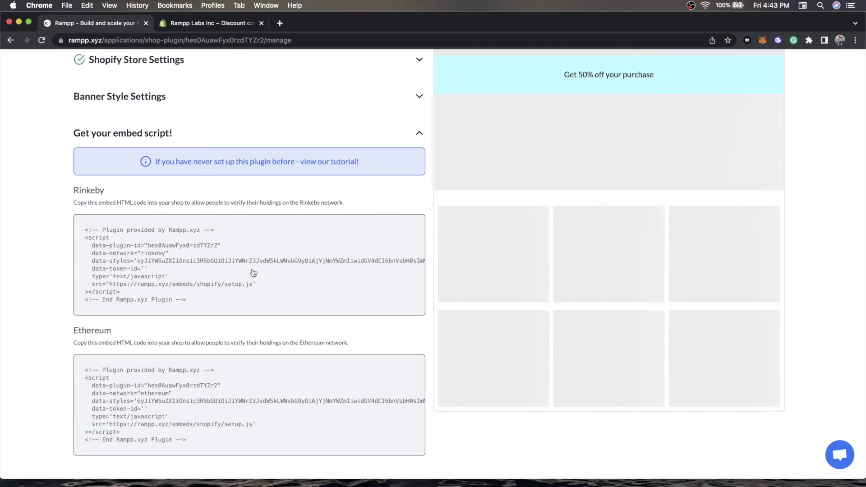
left_click(239, 408)
In Shopify's Online Store themes, choose Edit code from the Dawn theme's Actions menu.
left_click(212, 25)
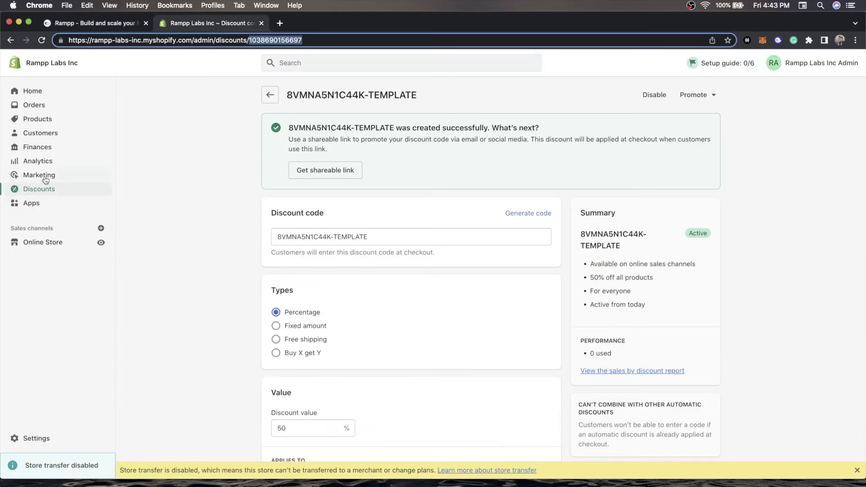
left_click(44, 245)
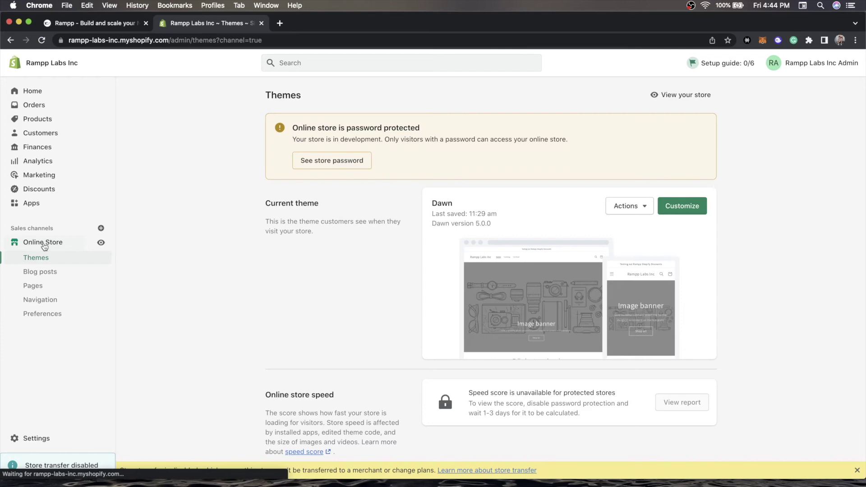
left_click(628, 210)
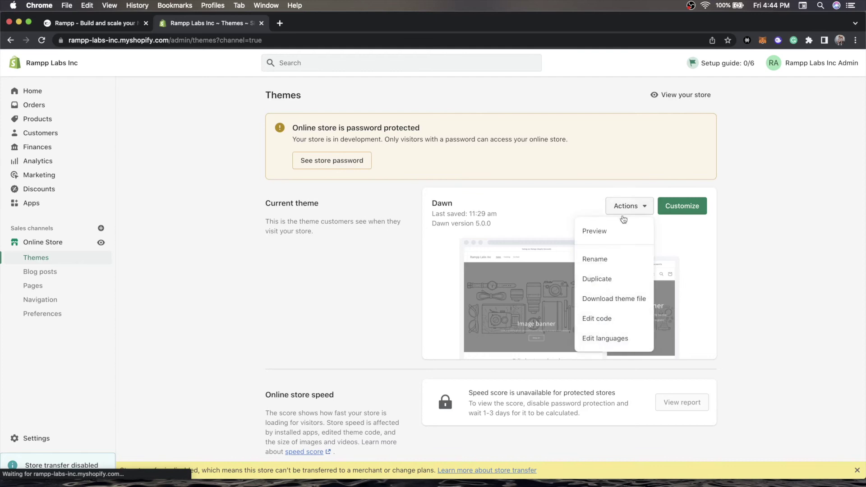
left_click(595, 318)
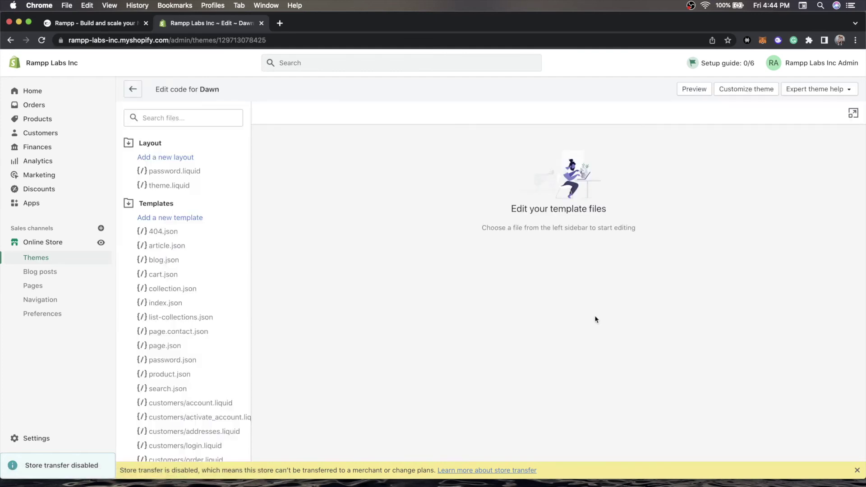
Open header.liquid from the Sections file group of the Dawn theme.
left_click(164, 205)
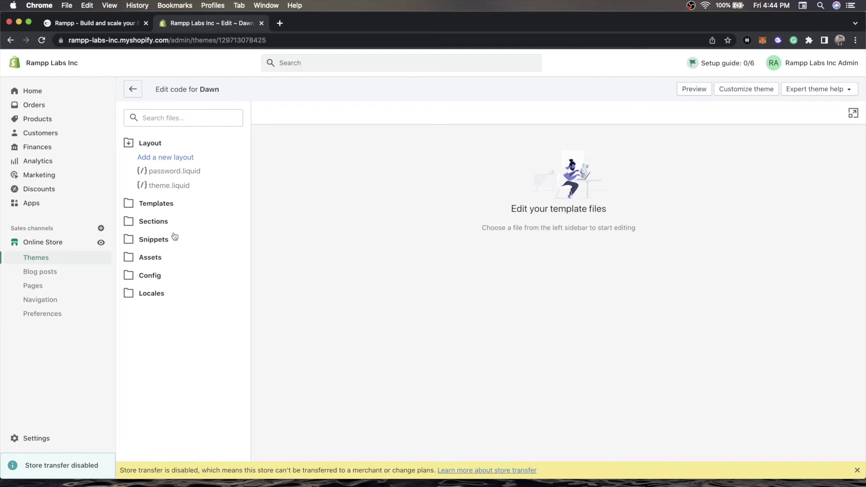
left_click(153, 221)
scroll(164, 321, "down", 3)
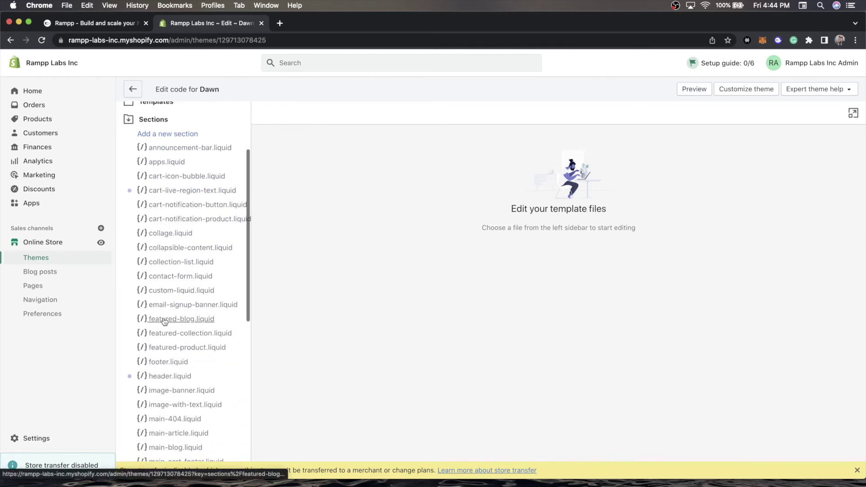
scroll(165, 321, "down", 1)
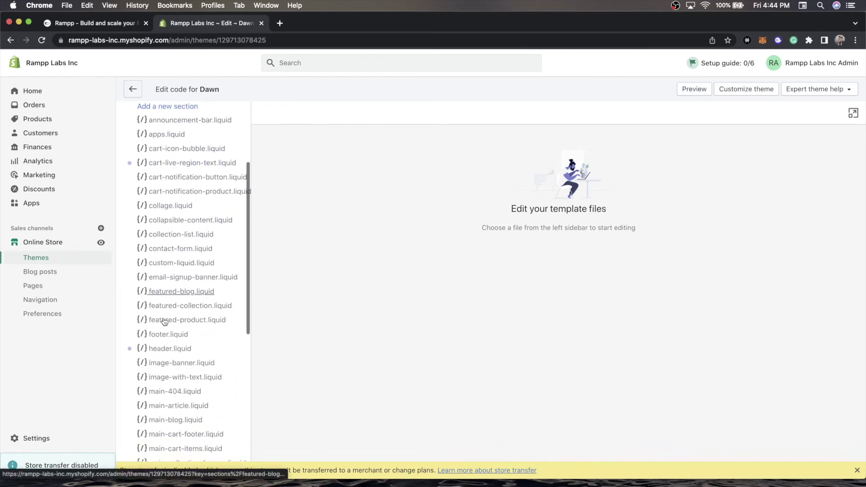
left_click(174, 349)
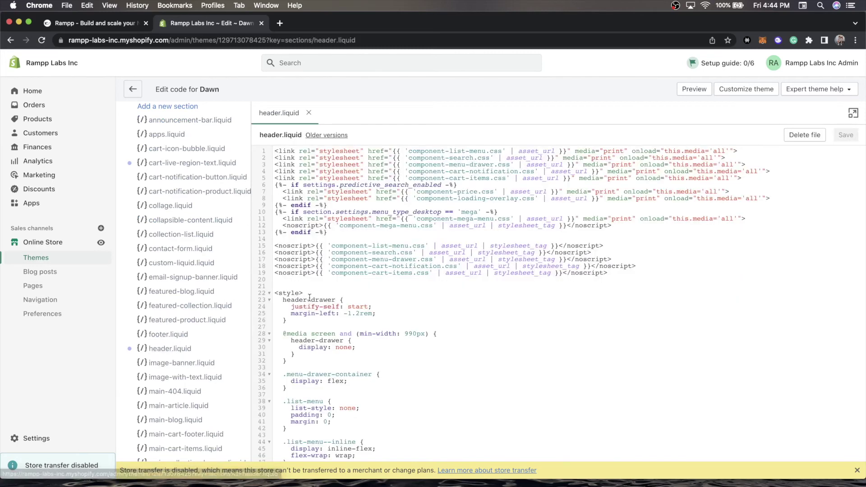
Paste the Rampp embed script near the top of header.liquid, followed by a blank line, and save.
left_click(288, 286)
key("super+v")
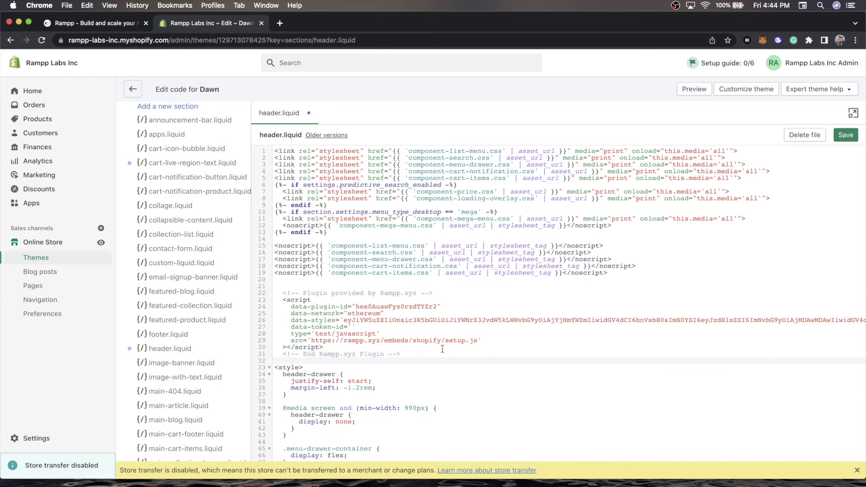
key("Return")
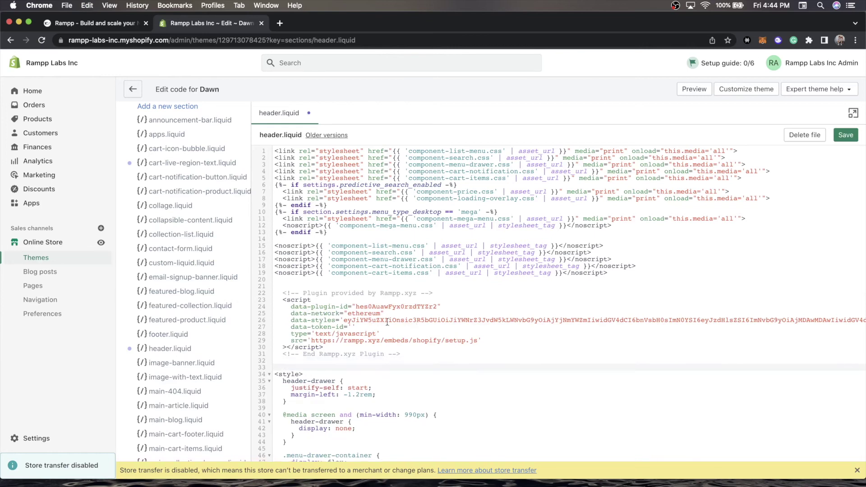
left_click(843, 135)
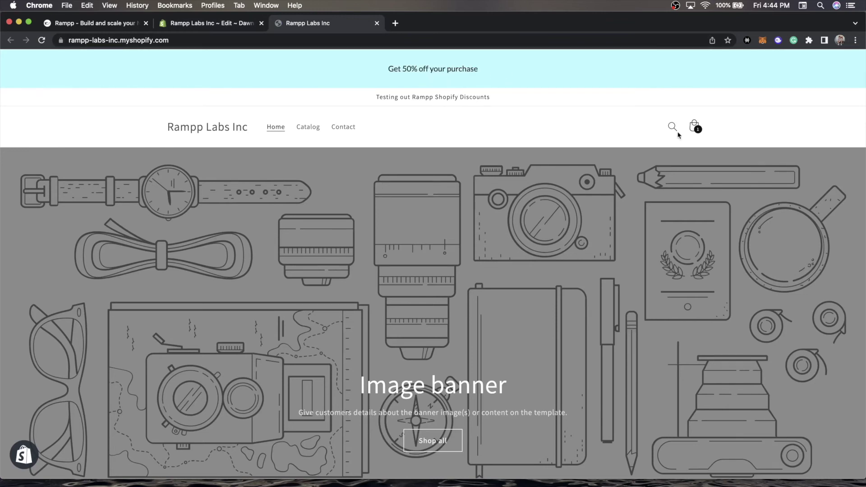
Remove the Swaggy T-Shirt from the cart, then open its product page from the store home page.
left_click(695, 128)
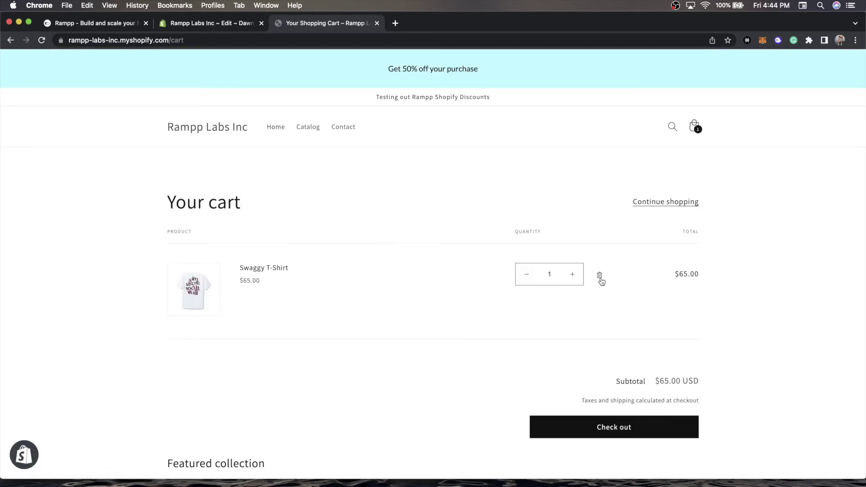
left_click(599, 275)
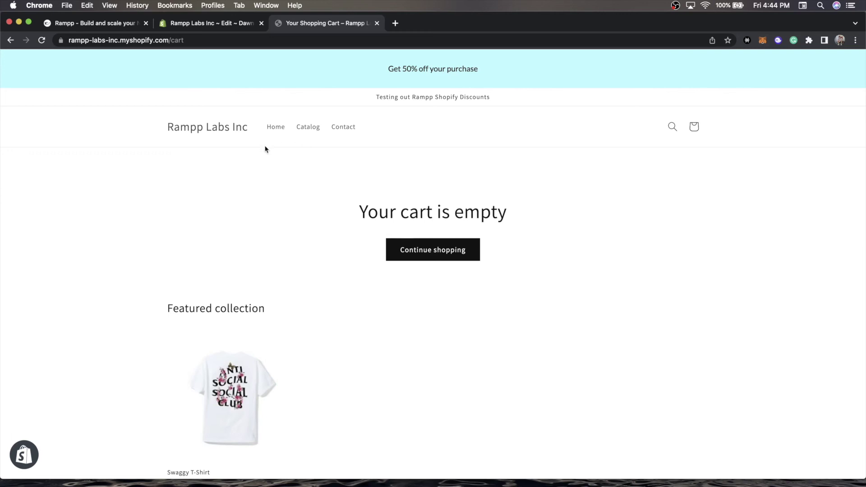
left_click(220, 128)
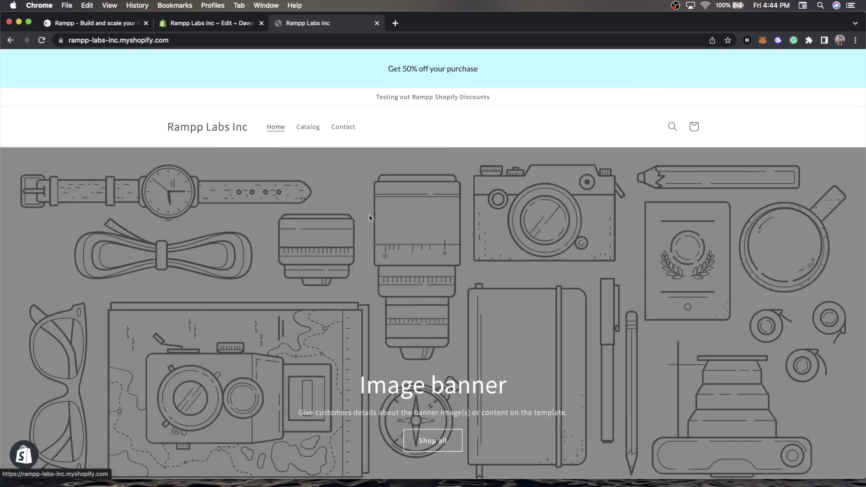
scroll(353, 251, "down", 10)
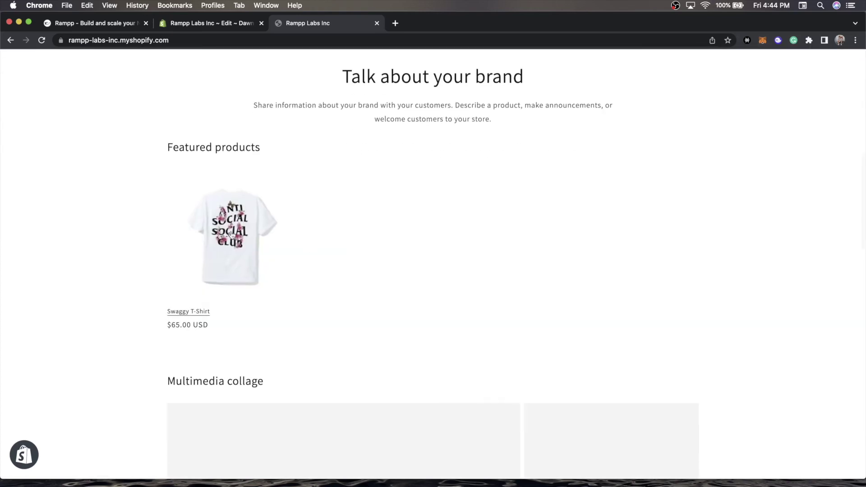
left_click(240, 241)
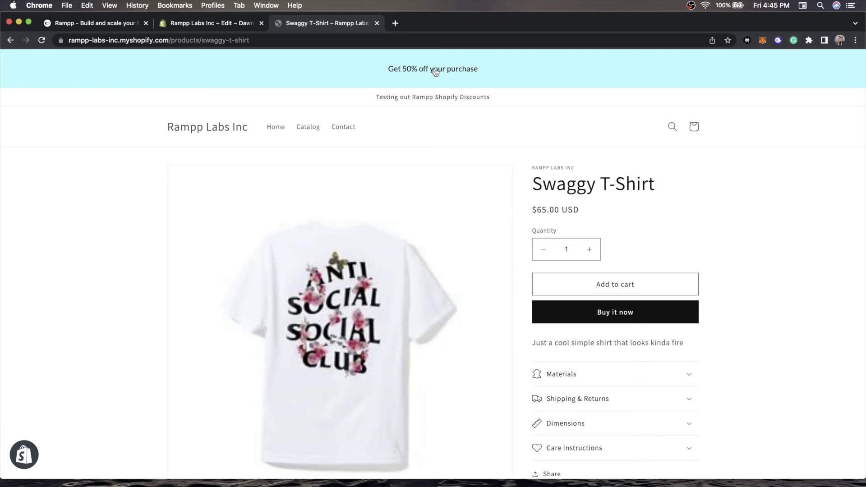
left_click(103, 23)
scroll(161, 179, "up", 3)
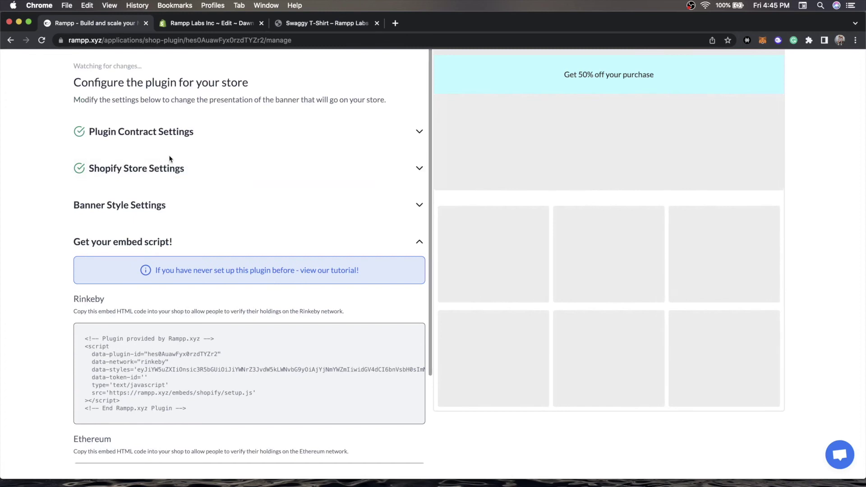
left_click(165, 163)
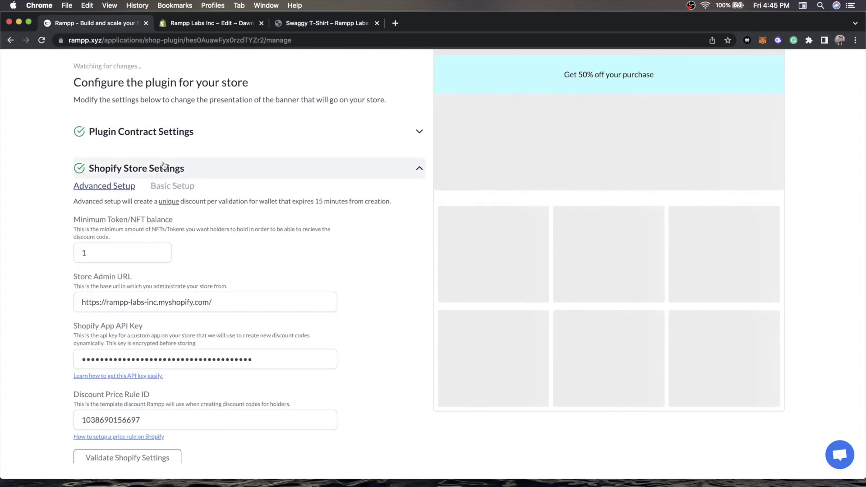
Click the 50% off banner on the Swaggy T-Shirt page and sign MetaMask's signature request.
left_click(329, 24)
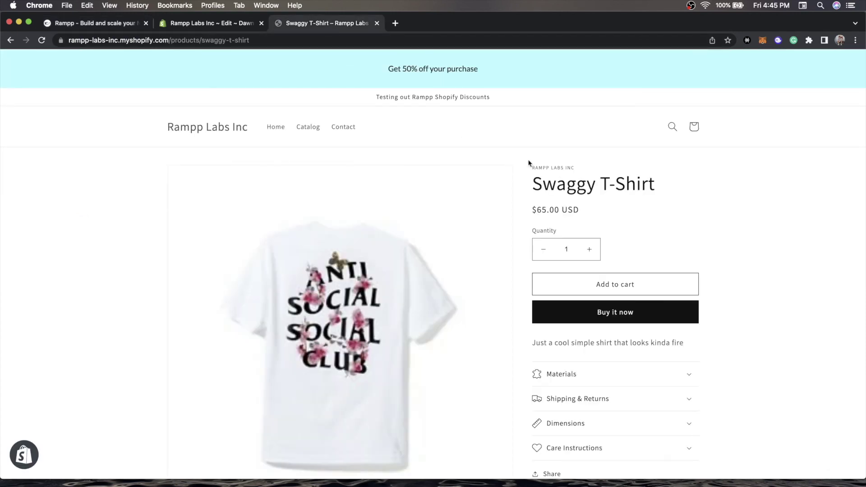
left_click(445, 80)
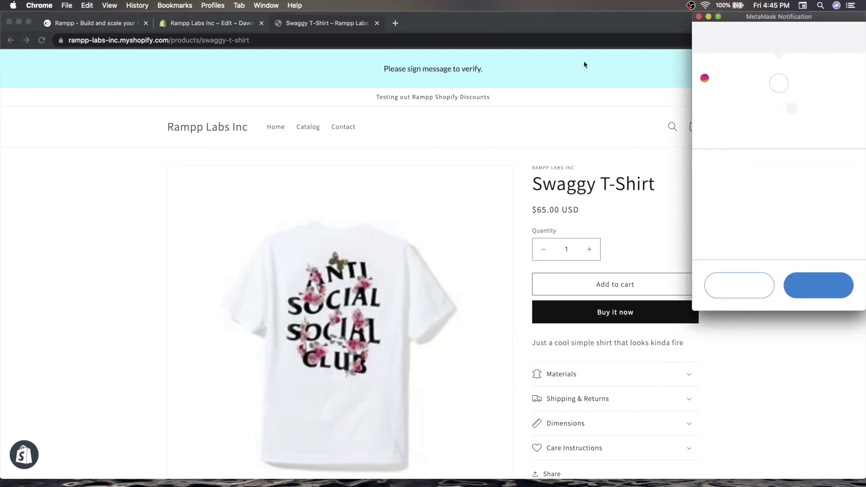
scroll(806, 218, "down", 3)
scroll(806, 218, "down", 1)
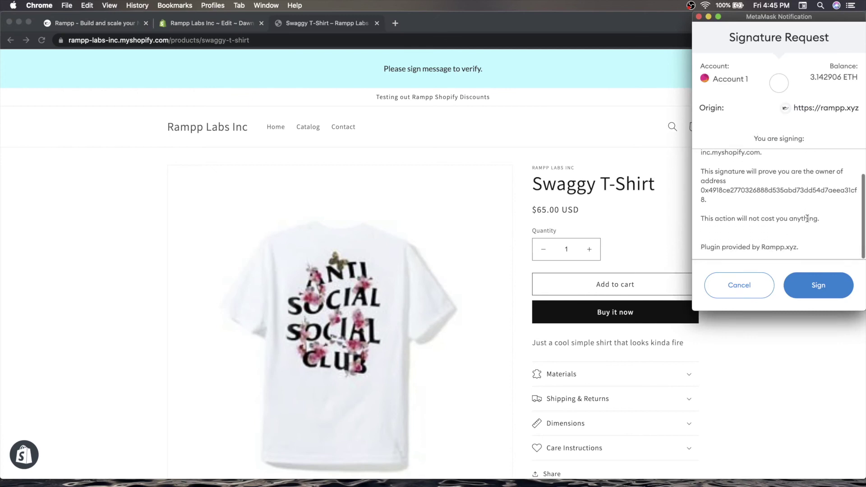
scroll(812, 184, "up", 2)
scroll(811, 185, "down", 2)
left_click(807, 292)
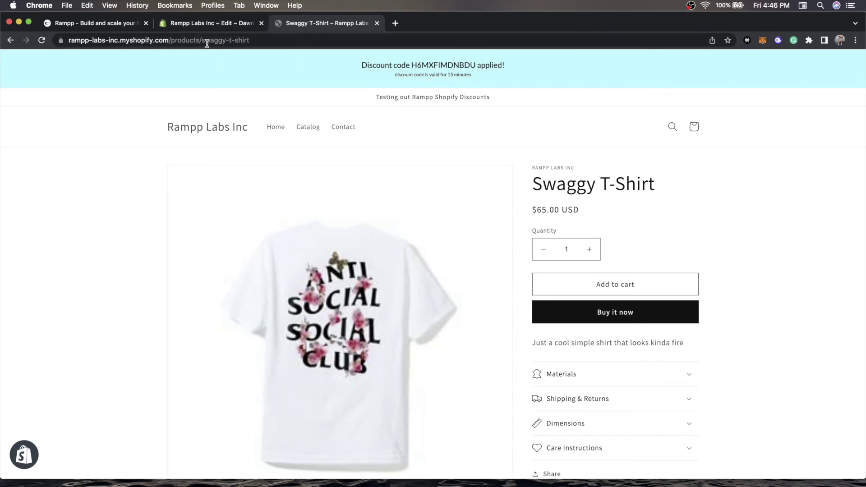
left_click(185, 25)
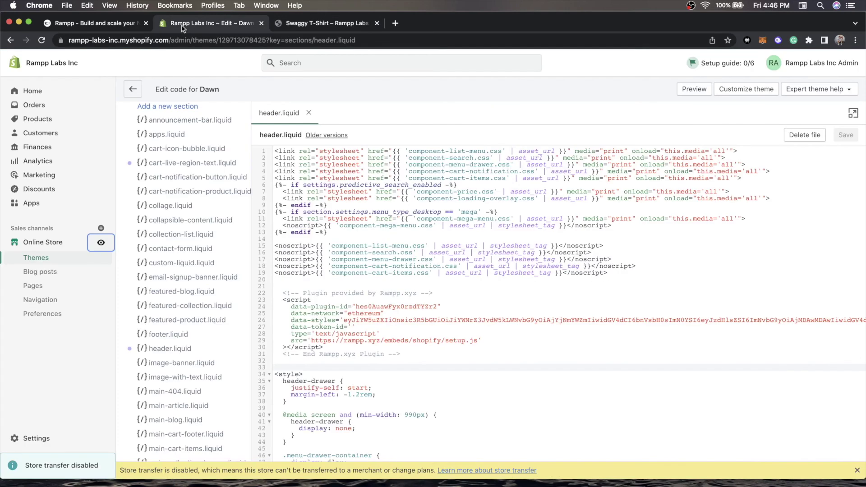
left_click(40, 189)
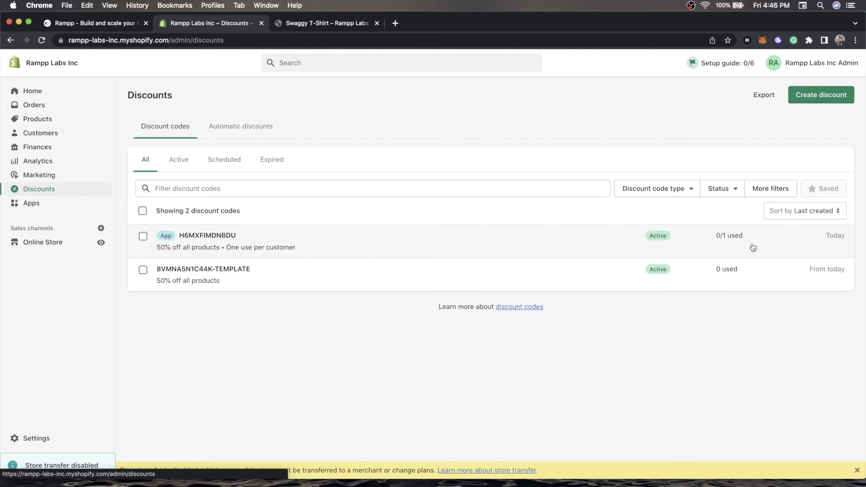
left_click(319, 27)
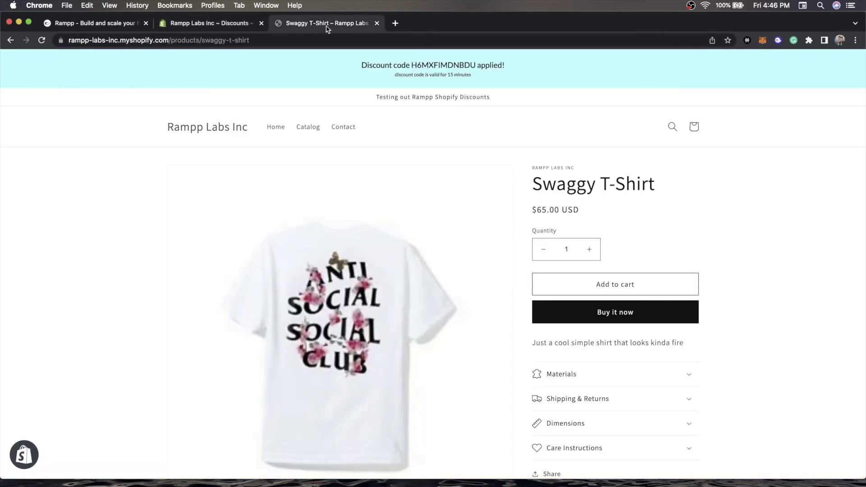
Buy the Swaggy T-Shirt now to reach checkout with the 50% discount applied.
left_click(615, 315)
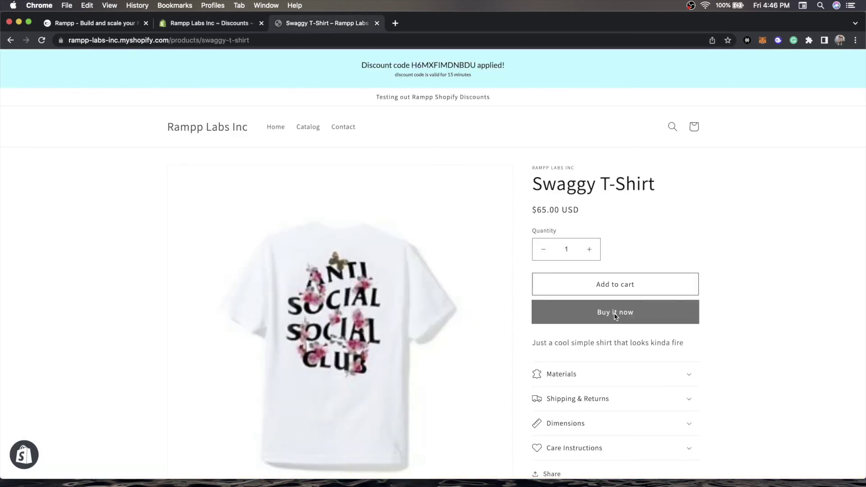